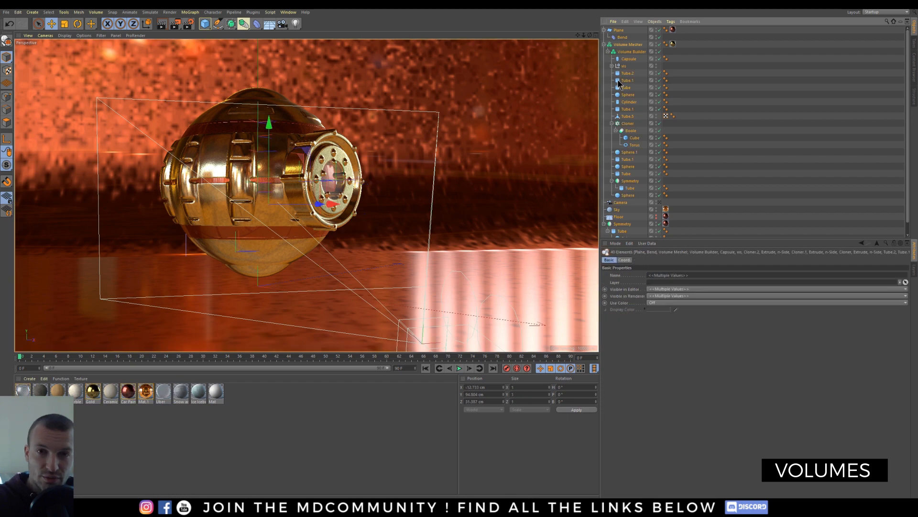
- Delete all existing objects from the scene and add a cube and a sphere primitive
key(Delete)
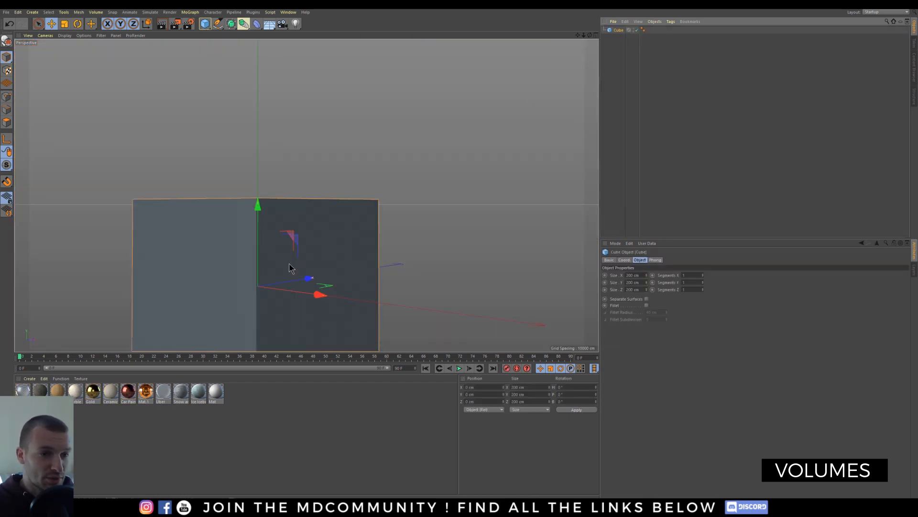
alt+drag(299, 237, 256, 282)
drag(207, 27, 351, 47)
- Scale the sphere to about 301.6 cm and move it up and sideways to overlap the cube's upper corner, about Y 110 cm and Z 72 cm
key(t)
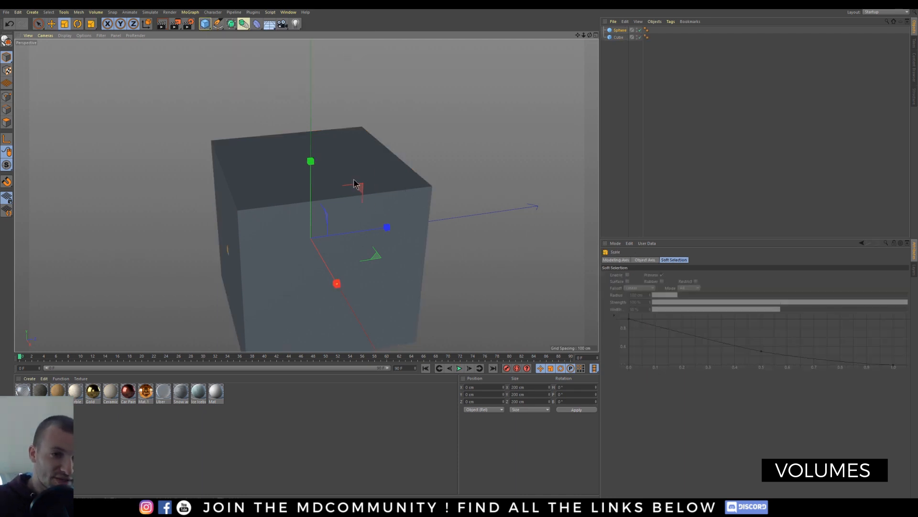
drag(248, 209, 416, 208)
key(e)
drag(361, 192, 424, 97)
alt+drag(249, 184, 269, 184)
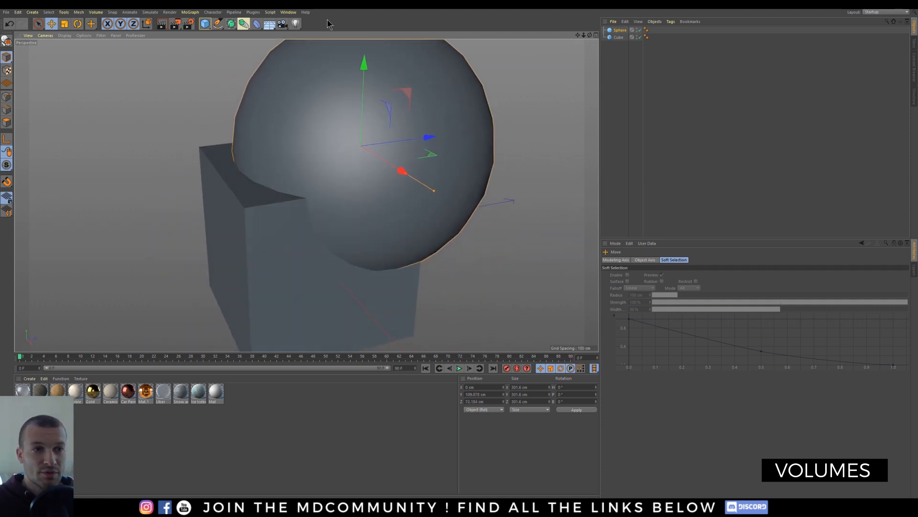
- Add a Volume Builder and place the sphere and cube inside it as children
drag(244, 23, 376, 78)
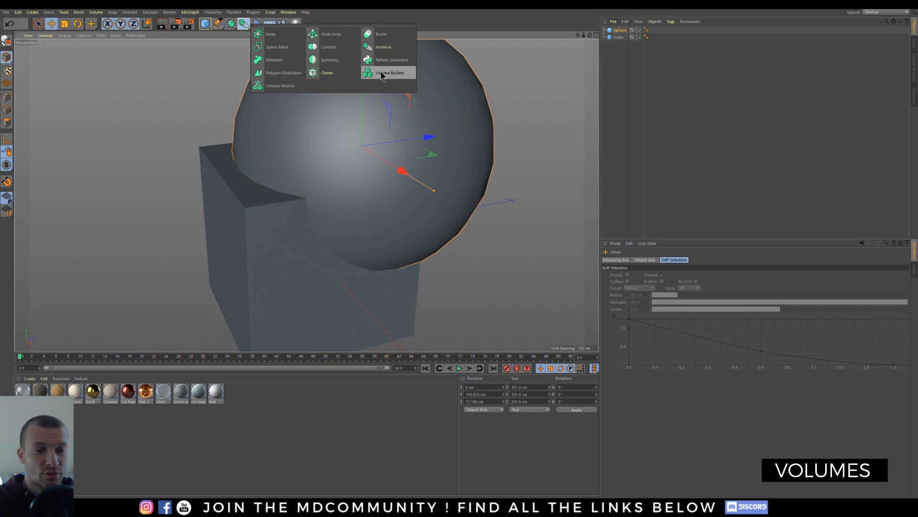
click(381, 73)
drag(624, 65, 628, 30)
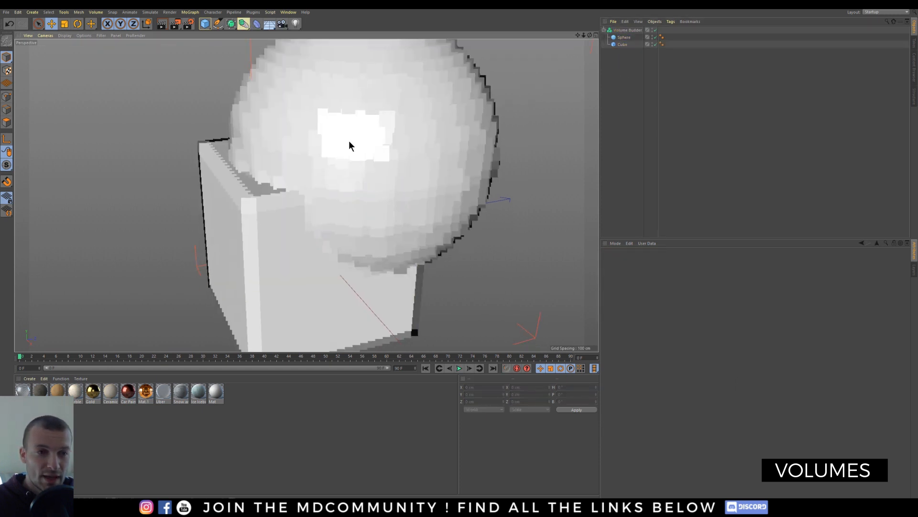
alt+drag(341, 140, 301, 227)
- Set the Volume Builder's voxel size to 3 cm
click(623, 31)
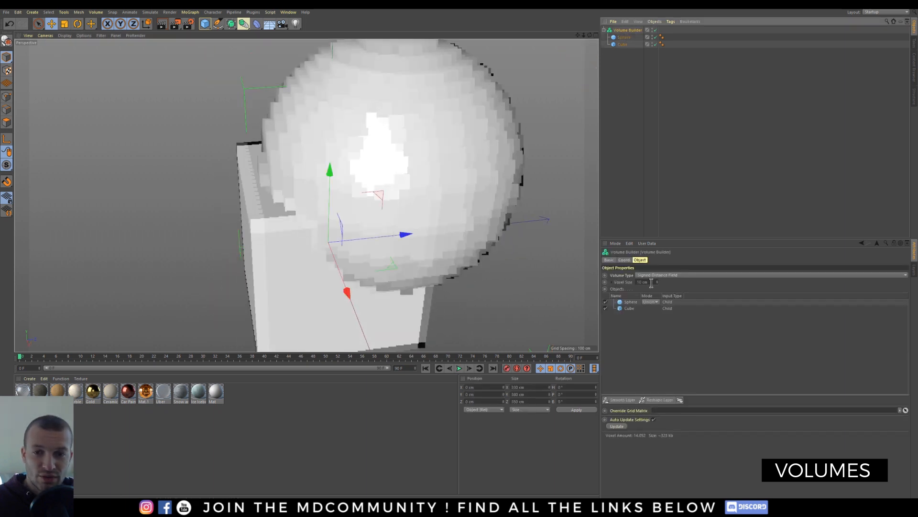
drag(654, 282, 623, 285)
text(3)
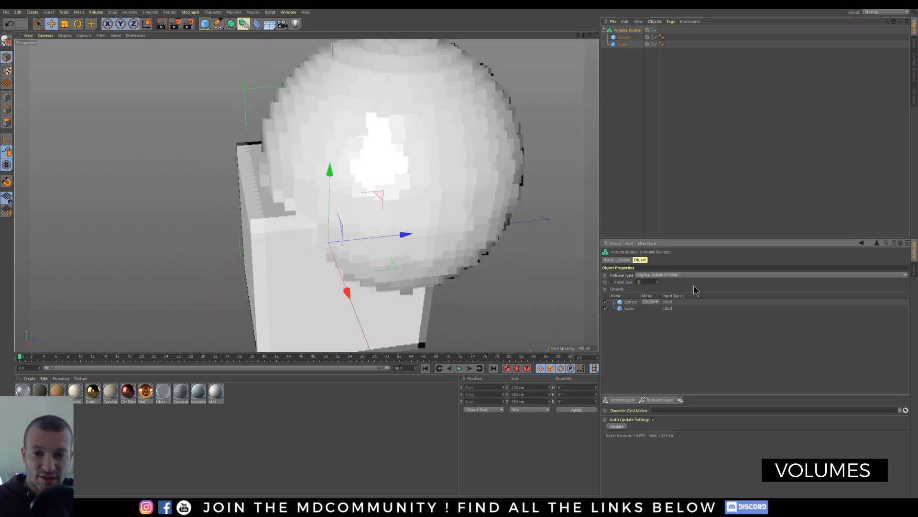
key(Return)
alt+drag(318, 214, 311, 197)
- Increase the sphere's segment count to smooth its surface, and inspect the edge where it meets the cube
click(631, 37)
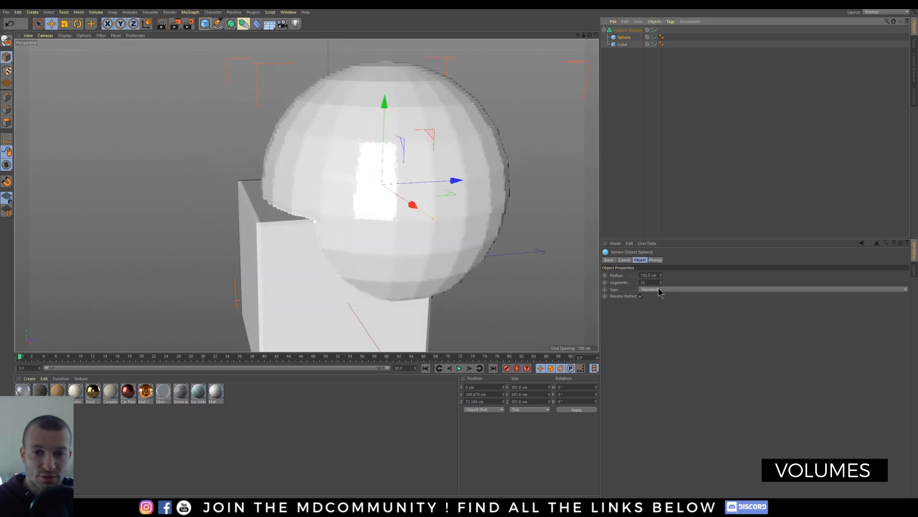
click(631, 197)
alt+drag(398, 196, 306, 234)
alt+right_drag(306, 234, 379, 205)
alt+drag(379, 206, 282, 159)
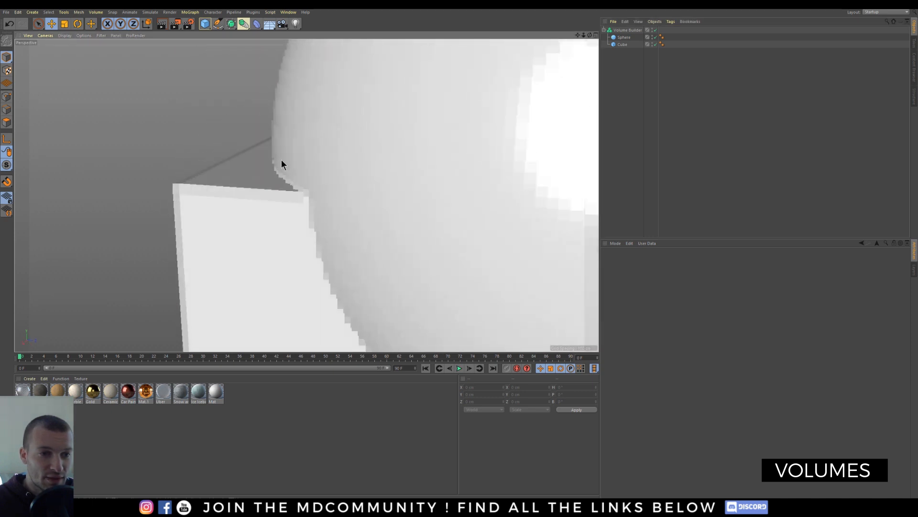
alt+right_drag(279, 172, 342, 168)
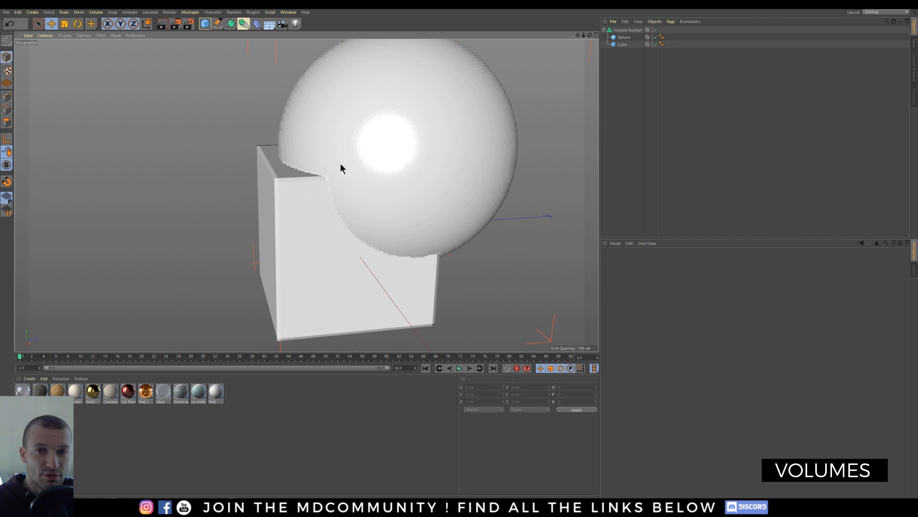
- Set the sphere's mode to Subtract in the Volume Builder so that it cuts into the cube
click(629, 30)
click(650, 301)
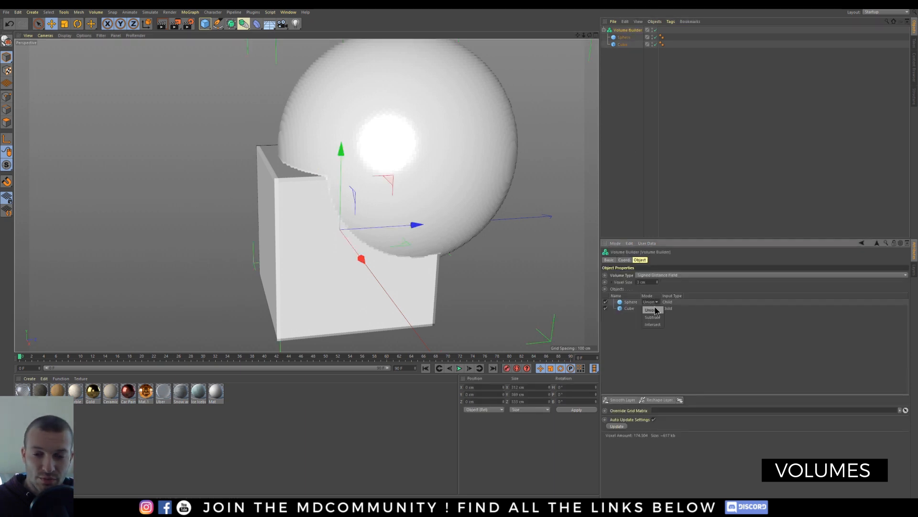
click(652, 317)
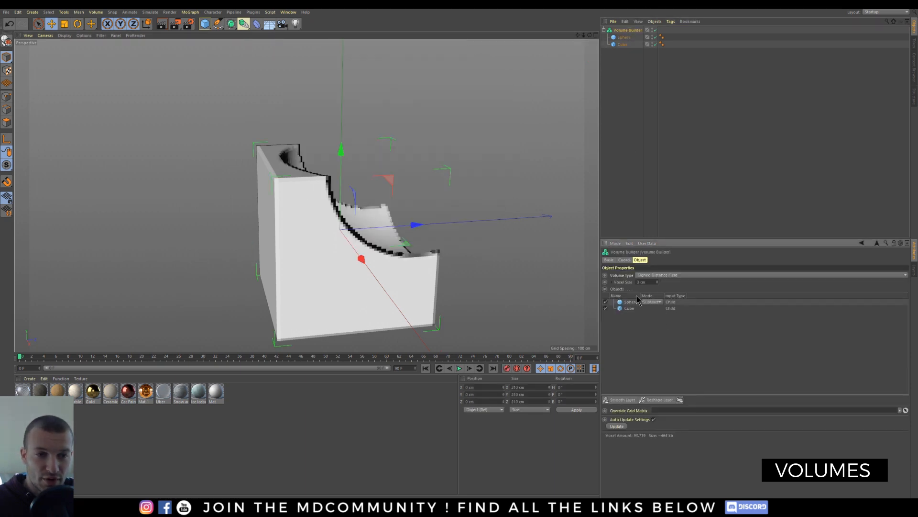
alt+drag(345, 271, 292, 286)
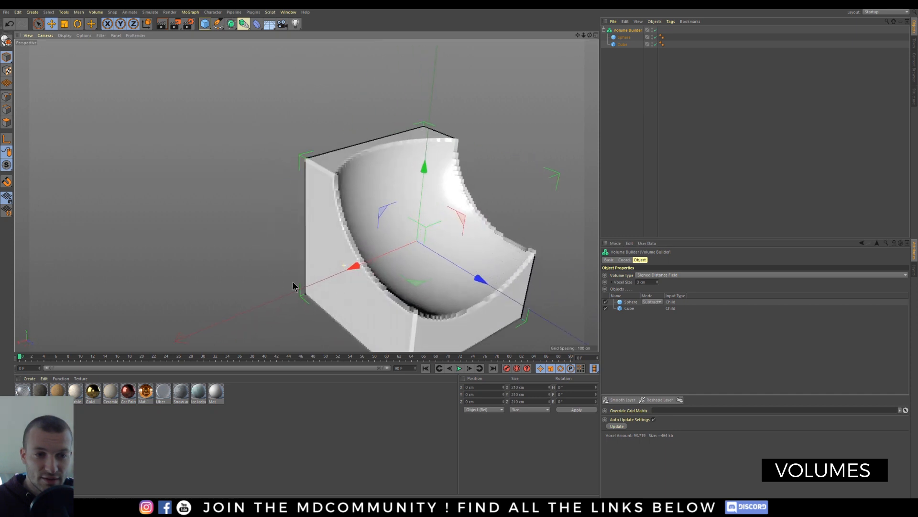
- Try the Intersect mode on the sphere in the Volume Builder and return it to Subtract
click(653, 302)
click(656, 323)
alt+drag(401, 222, 543, 282)
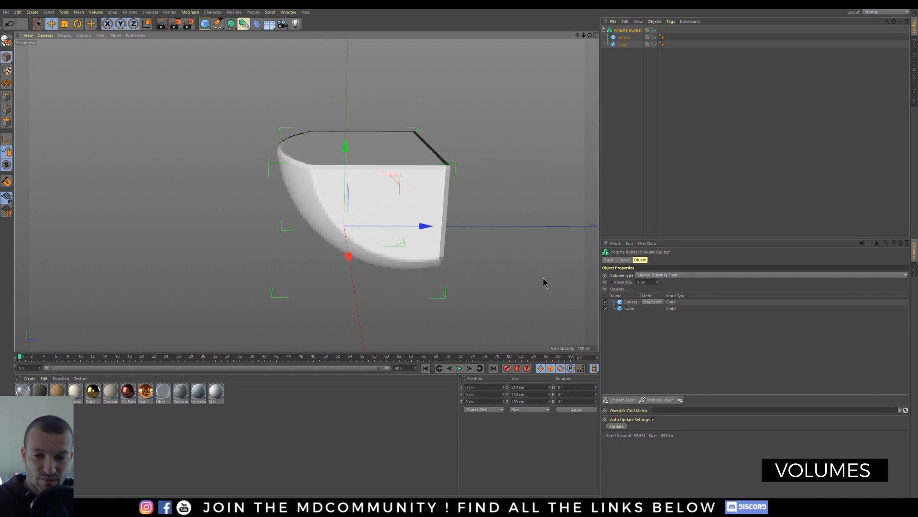
click(654, 301)
click(654, 316)
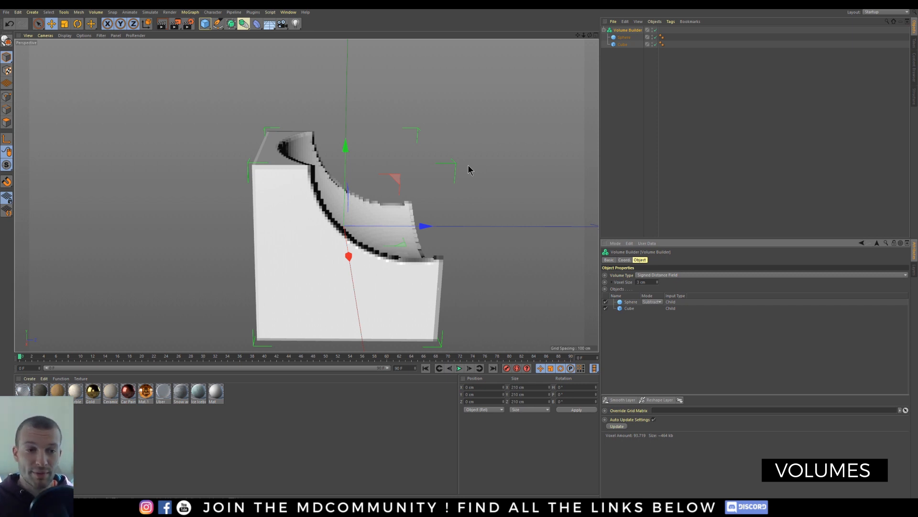
- Add a second sphere with a 100 cm radius and nest it at the top of the Volume Builder
alt+drag(399, 212, 274, 62)
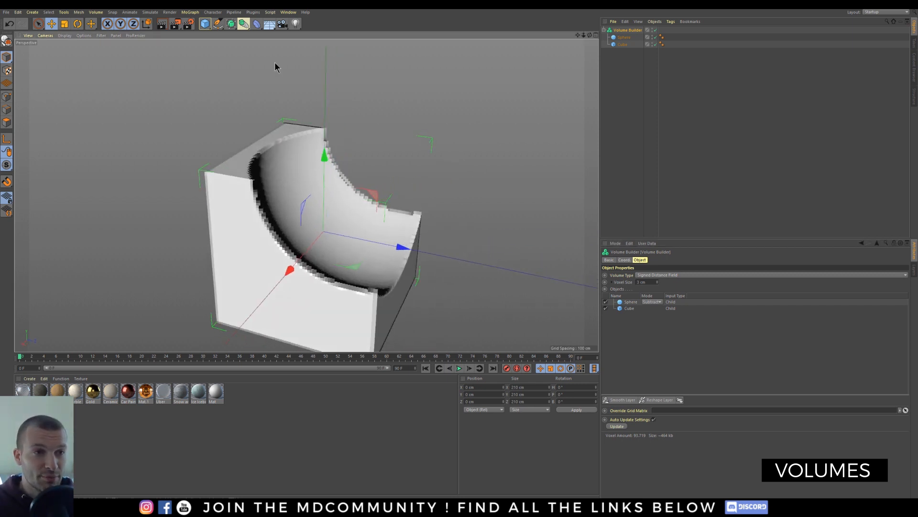
click(205, 23)
click(350, 46)
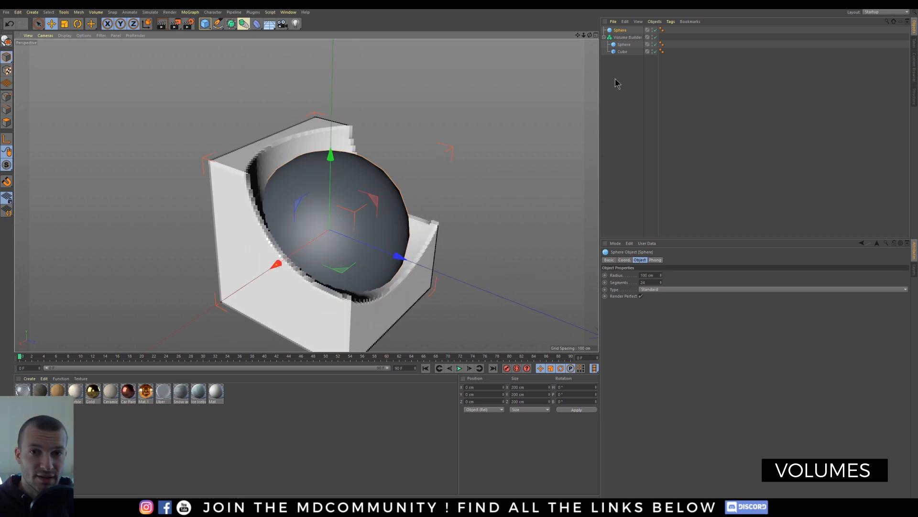
drag(621, 30, 625, 35)
click(625, 31)
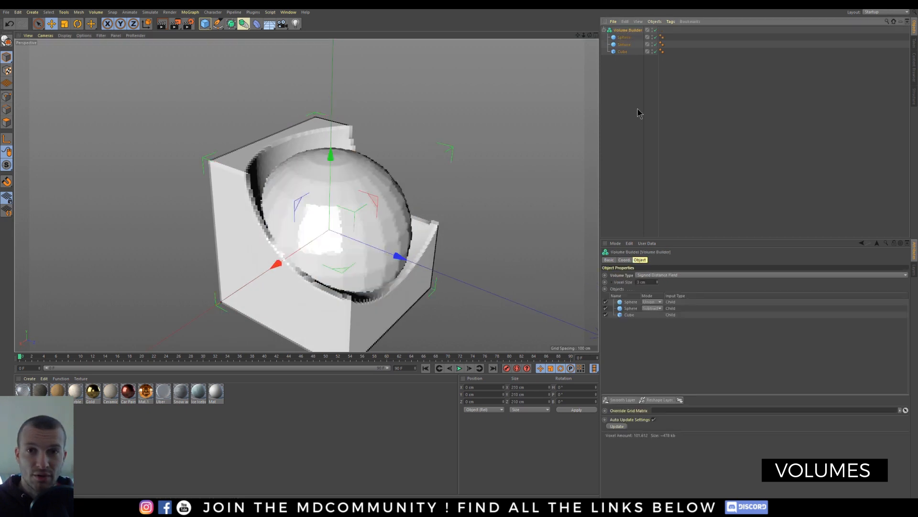
- Set the second sphere's mode to Subtract in the Volume Builder and increase its segment count
click(655, 308)
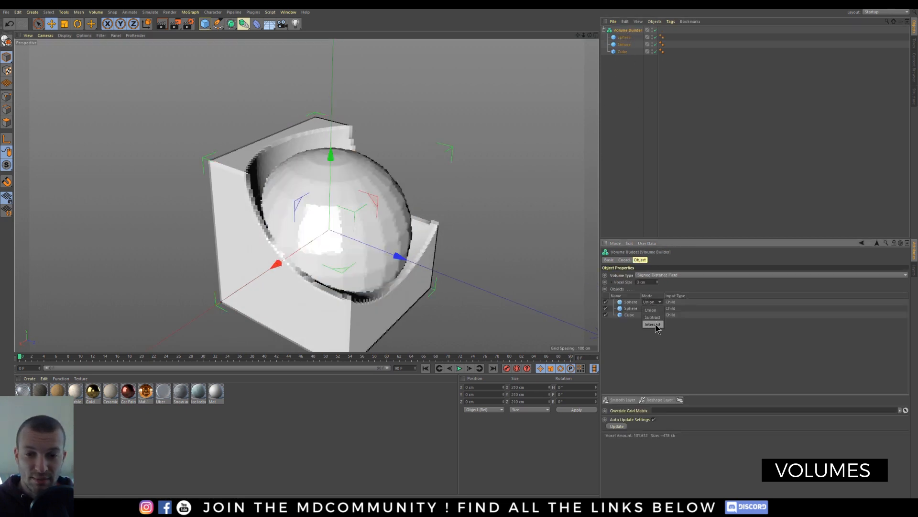
click(653, 317)
click(624, 44)
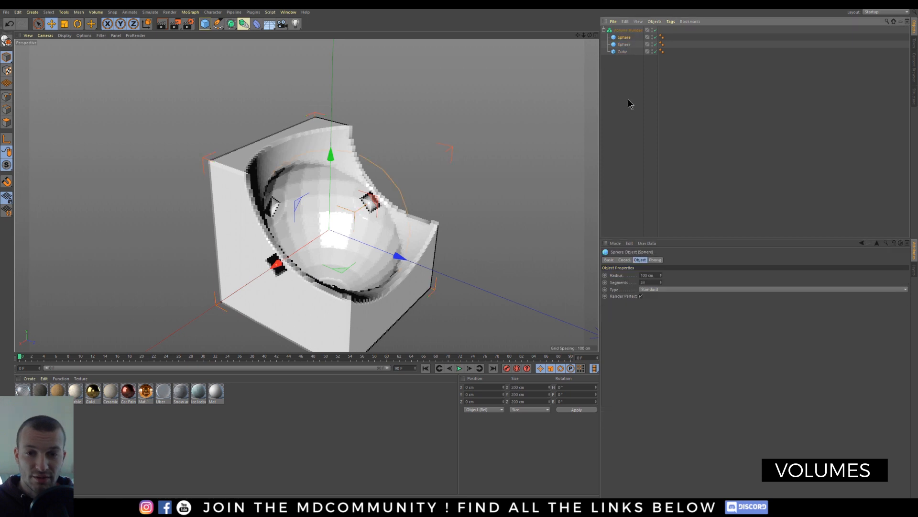
click(628, 210)
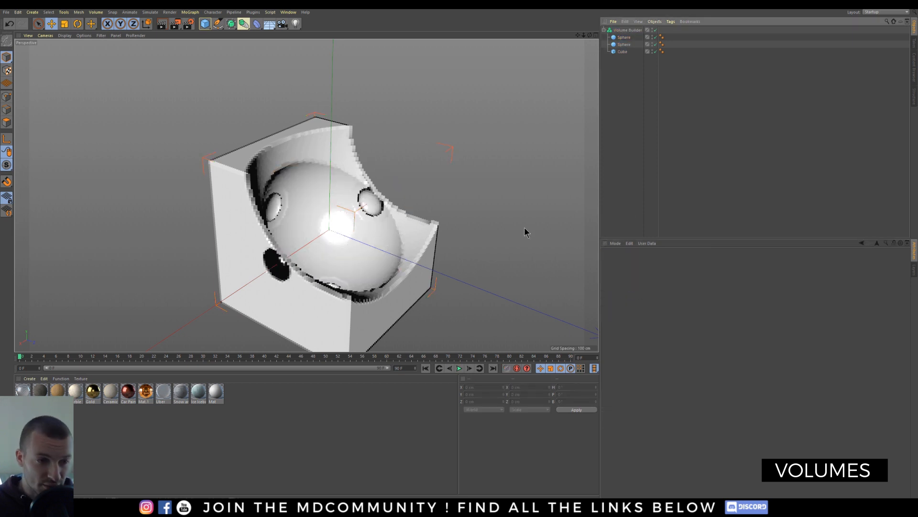
- Scale the second sphere down to about 183 cm so it no longer breaks through the cube's faces
alt+drag(458, 224, 302, 207)
key(t)
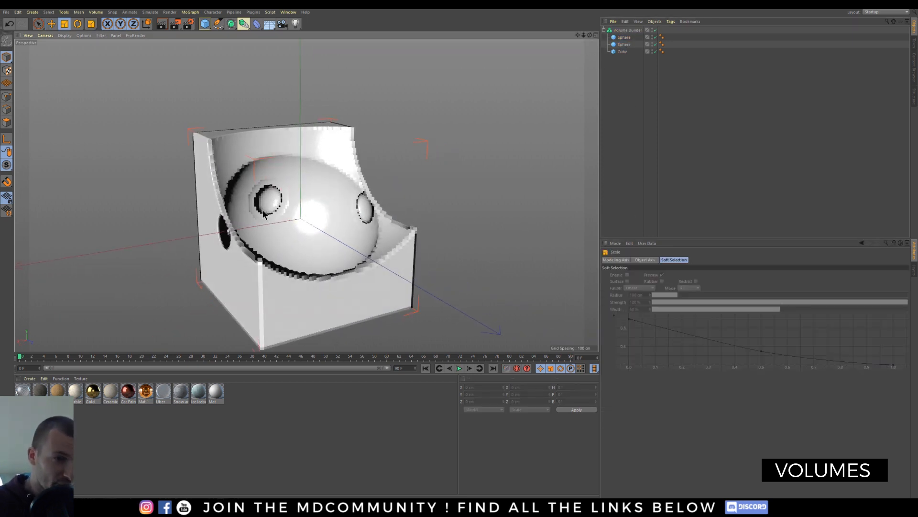
click(624, 37)
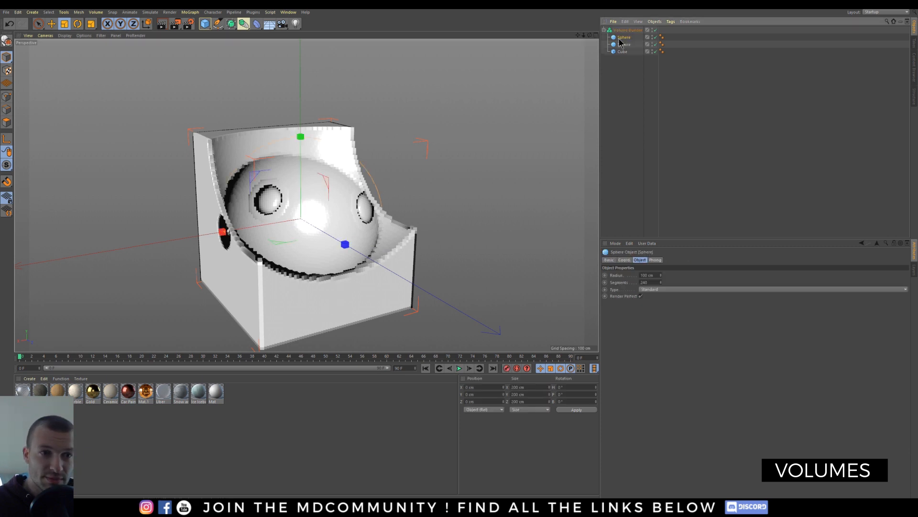
alt+drag(450, 174, 244, 225)
key(e)
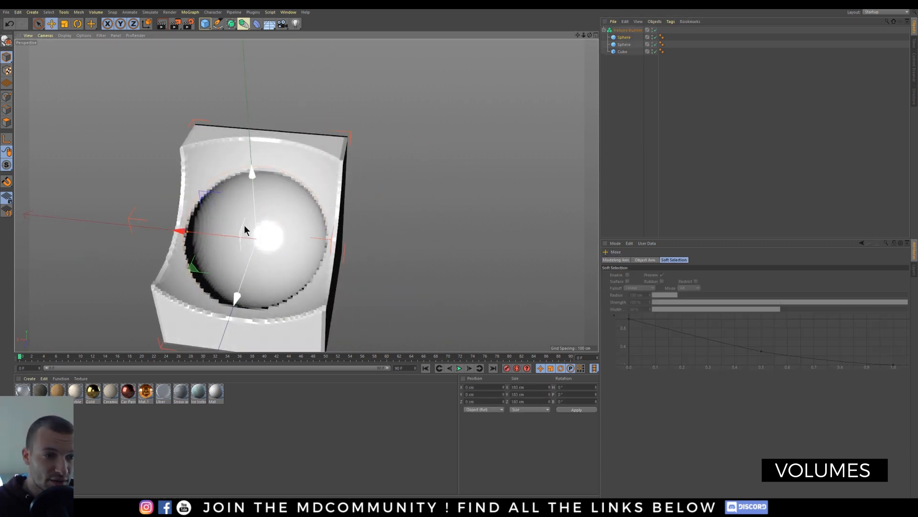
- Reposition the second sphere near the cube's centre, at about Y 5 cm and Z -1.4 cm, and scale it down to about 139 cm
drag(252, 180, 217, 164)
scroll(271, 155, up, 3)
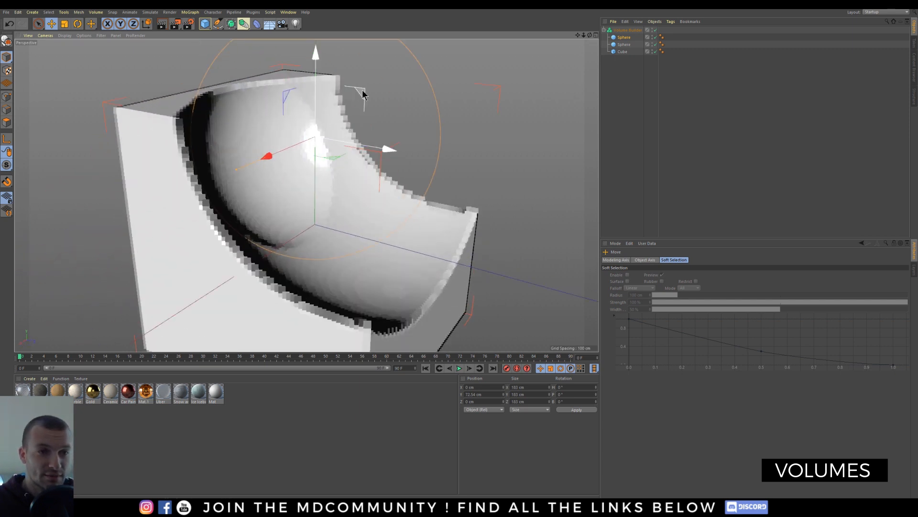
drag(354, 105, 374, 161)
key(t)
drag(450, 145, 286, 213)
key(e)
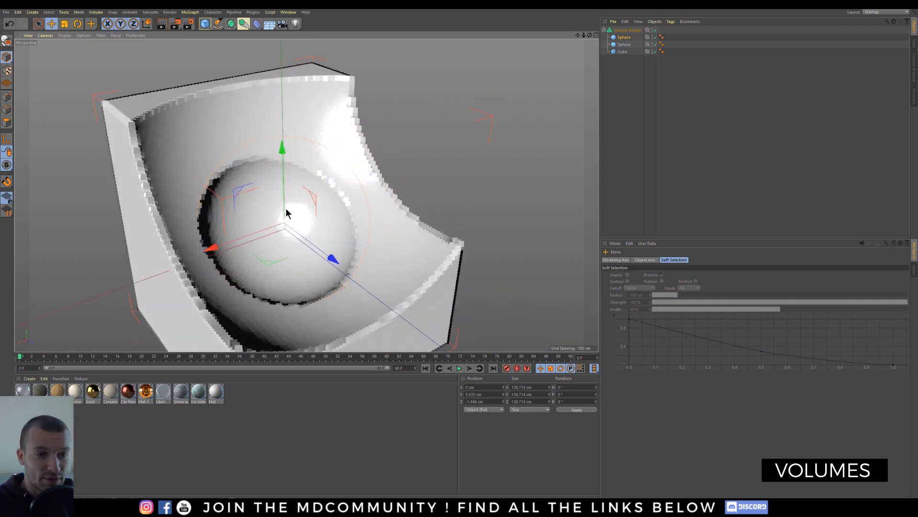
- Add a Volume Mesher and nest the Volume Builder inside it to turn the volume into a mesh
click(630, 30)
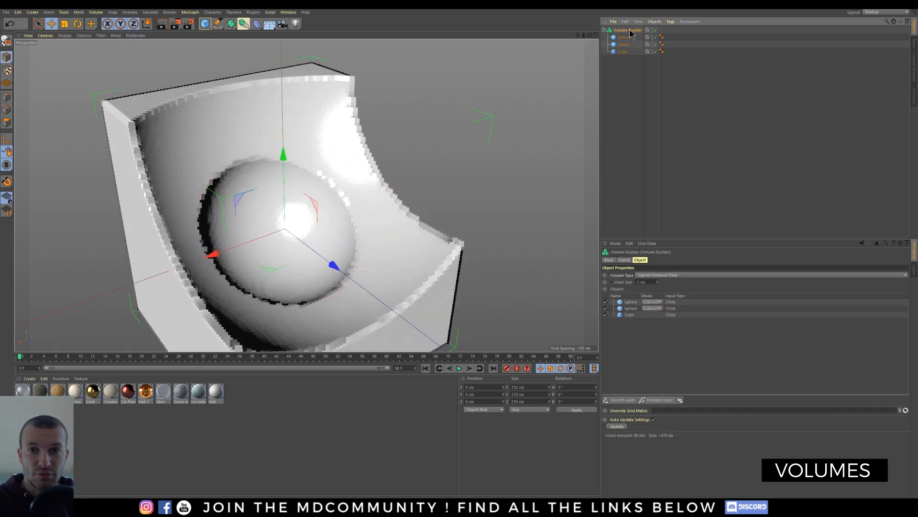
click(243, 24)
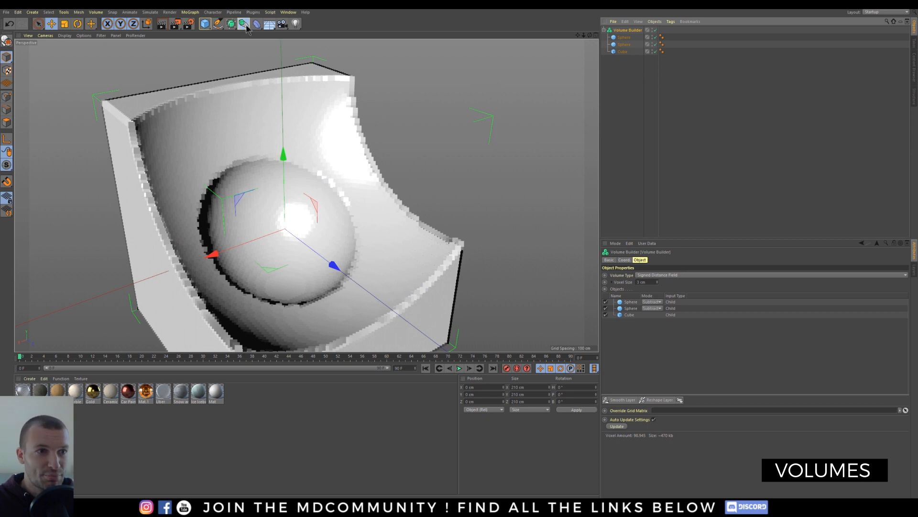
click(277, 87)
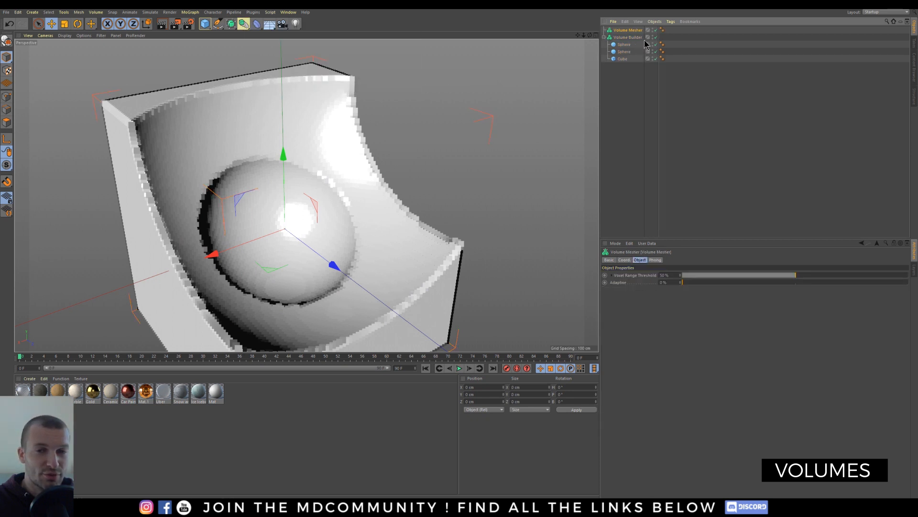
drag(629, 31, 629, 30)
click(509, 127)
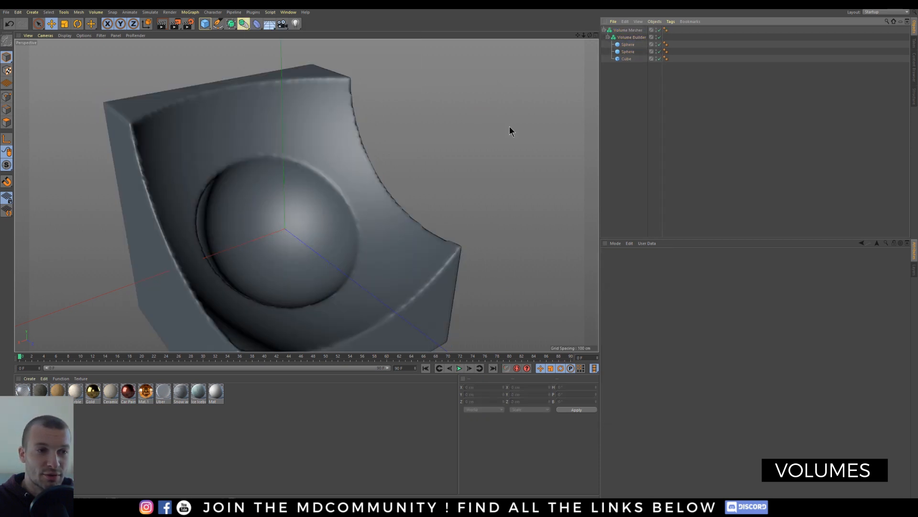
alt+drag(309, 154, 392, 117)
- Add a Smooth Layer to the Volume Builder and lower its voxel distance
click(635, 40)
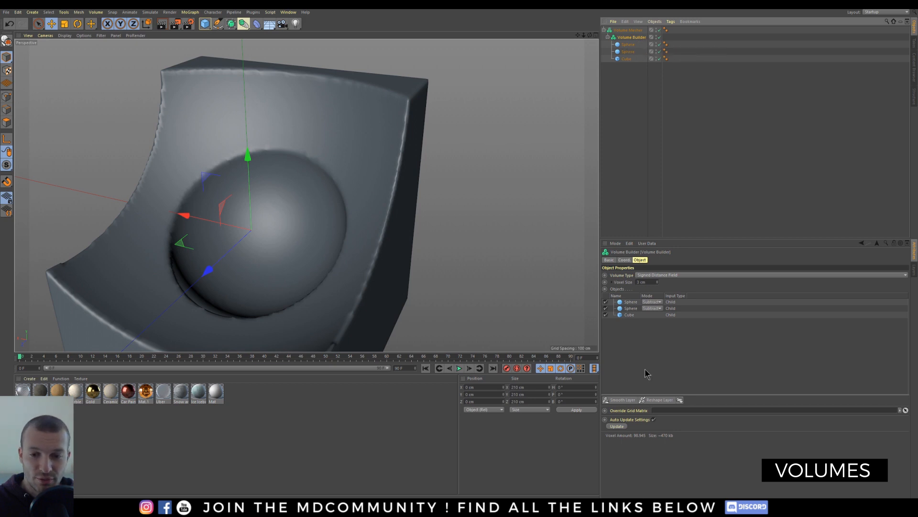
click(625, 400)
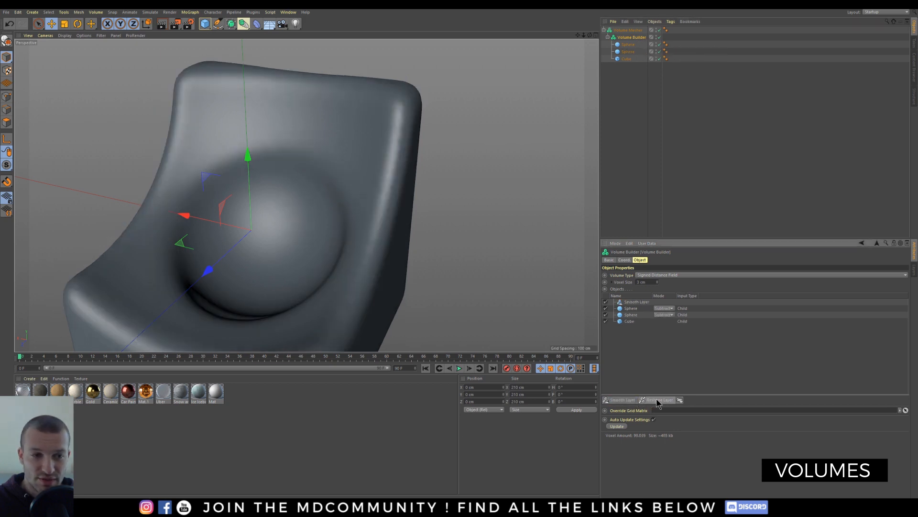
click(632, 302)
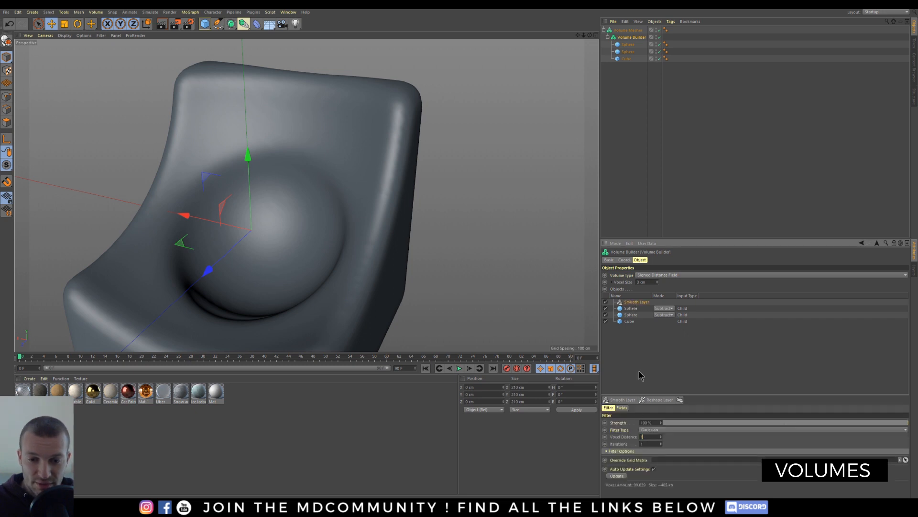
click(627, 354)
alt+drag(311, 150, 315, 115)
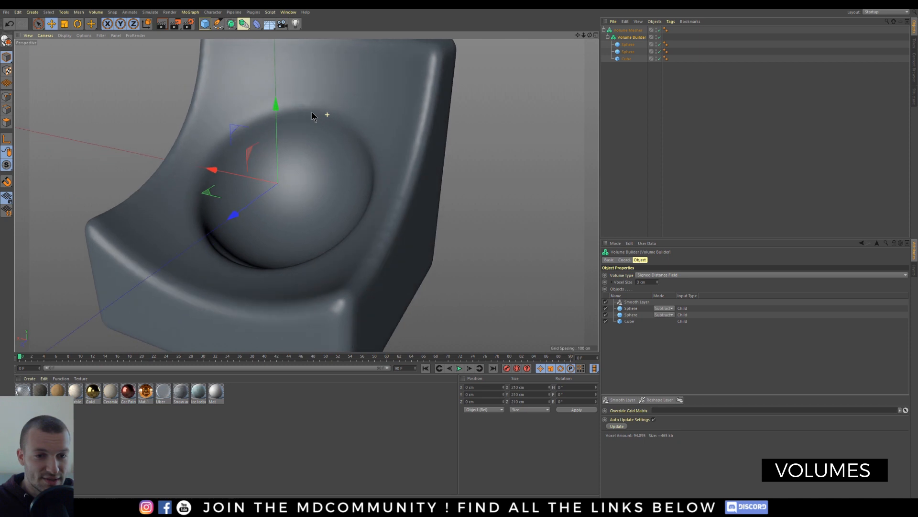
- Add a Reshape Layer above the Smooth Layer in the Volume Builder
click(659, 400)
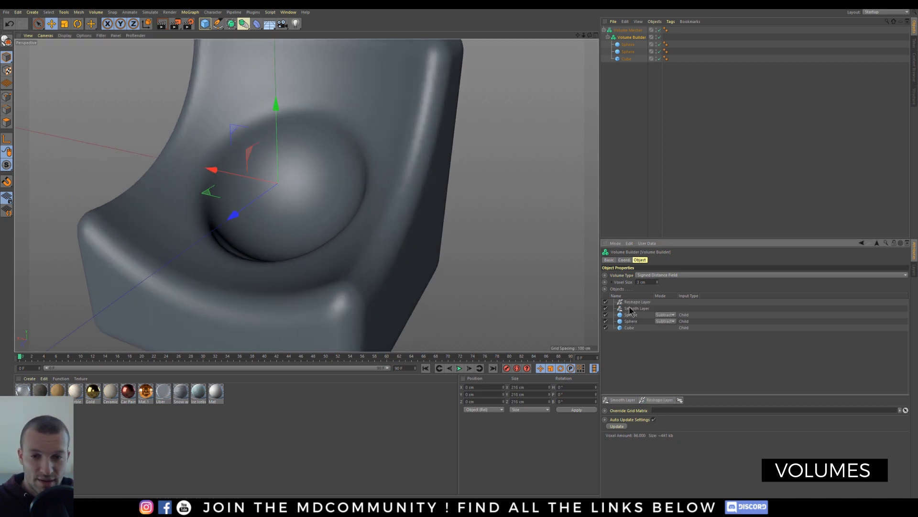
- Set the Reshape Layer's offset to 1 cm and the Volume Builder's voxel size to 1 cm
click(639, 302)
drag(643, 436, 616, 433)
text(1)
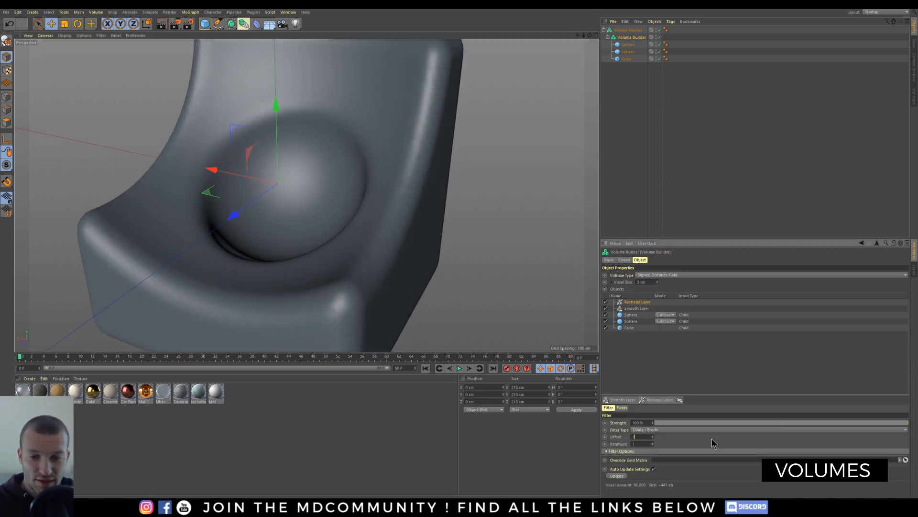
alt+drag(186, 221, 447, 261)
double_click(648, 282)
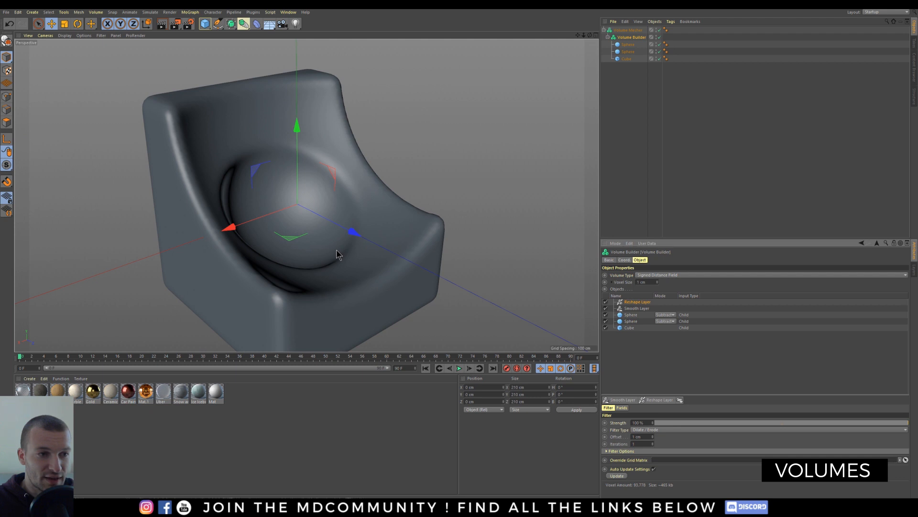
- Deselect everything and inspect the meshed cube with its sphere cut-outs from several angles
click(604, 145)
alt+drag(234, 159, 269, 154)
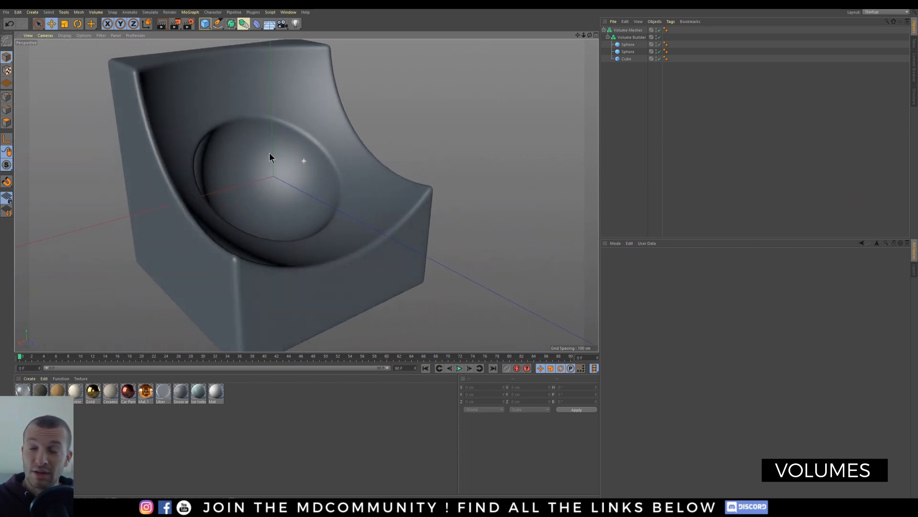
scroll(278, 170, down, 3)
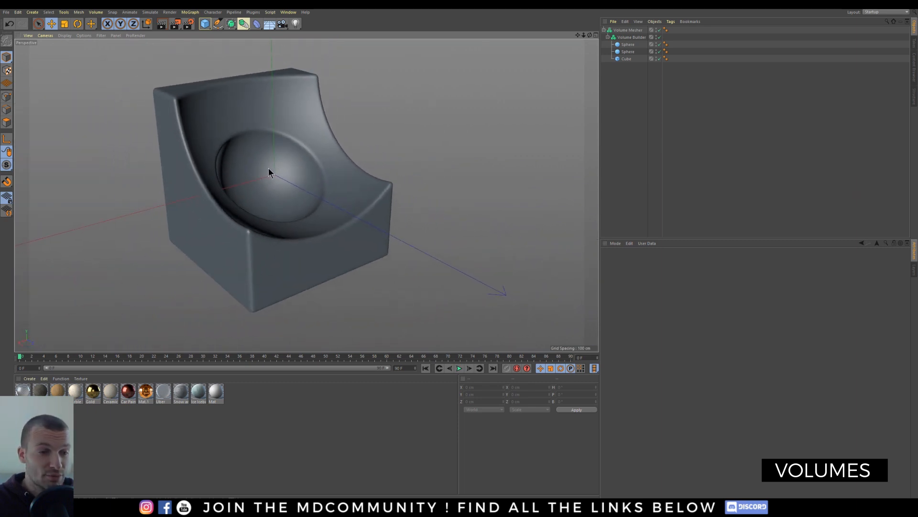
alt+middle_drag(268, 168, 324, 190)
mouse_move(325, 191)
alt+mouse_down()
mouse_move(308, 193)
mouse_move(321, 202)
alt+mouse_up()
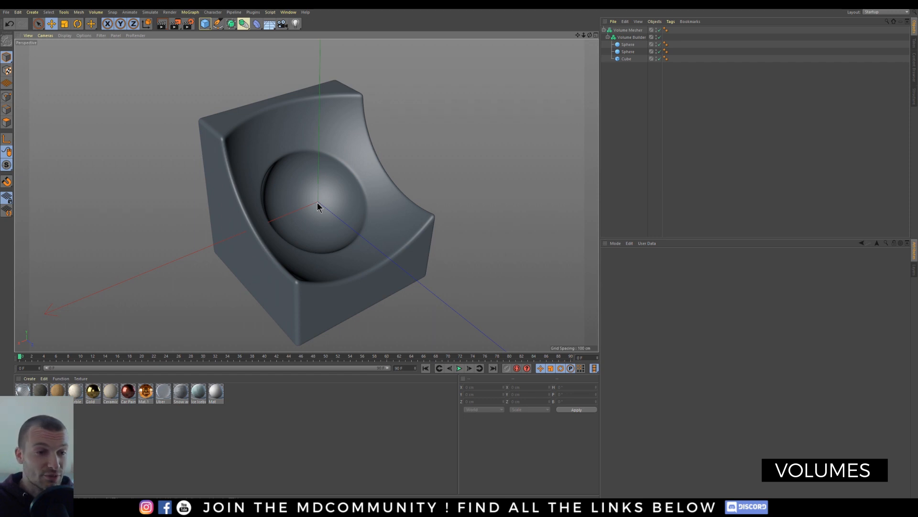
alt+drag(383, 224, 414, 214)
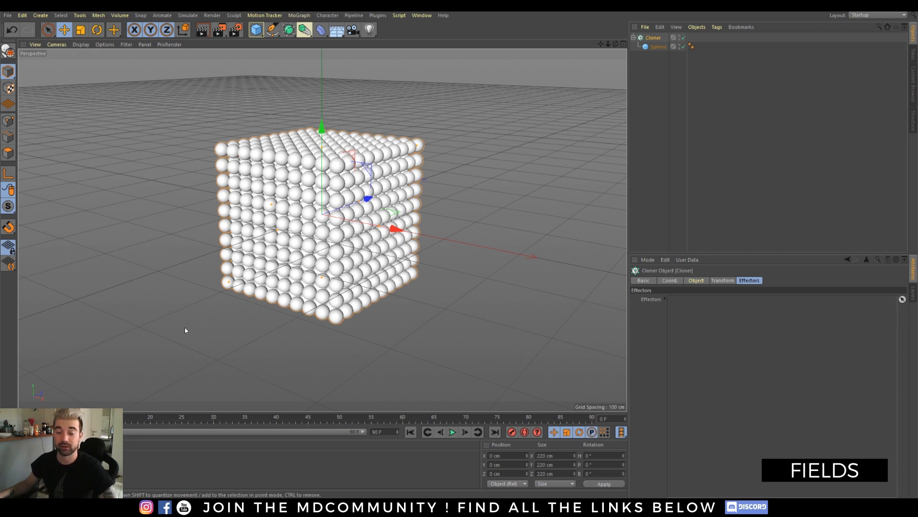
- Review the list of available field objects
click(40, 15)
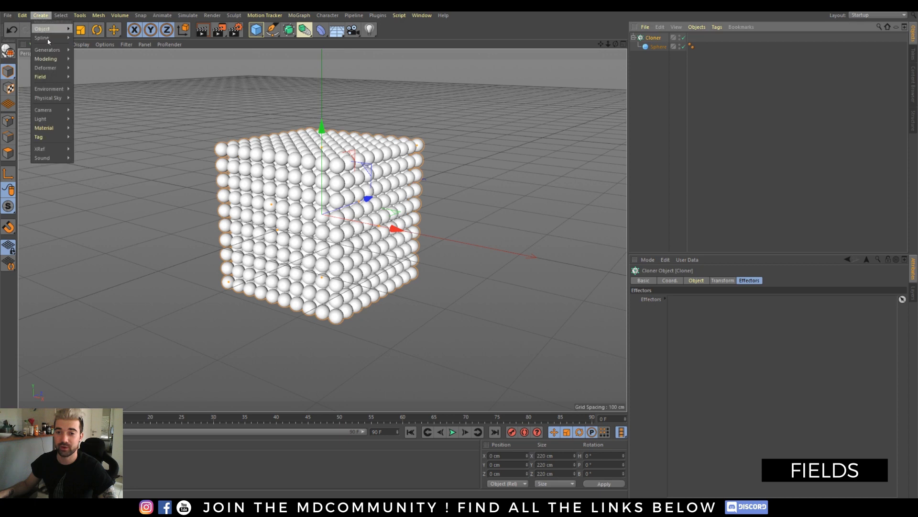
mouse_move(56, 84)
click(95, 72)
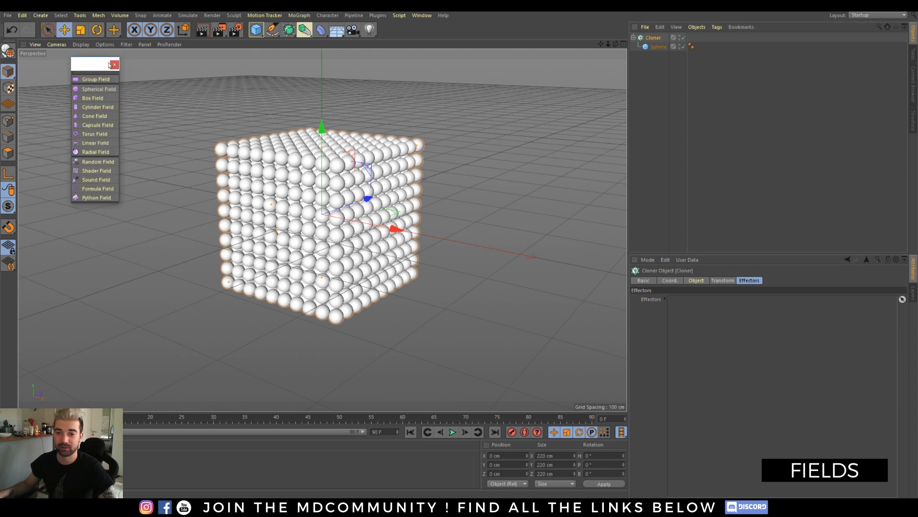
drag(102, 64, 129, 121)
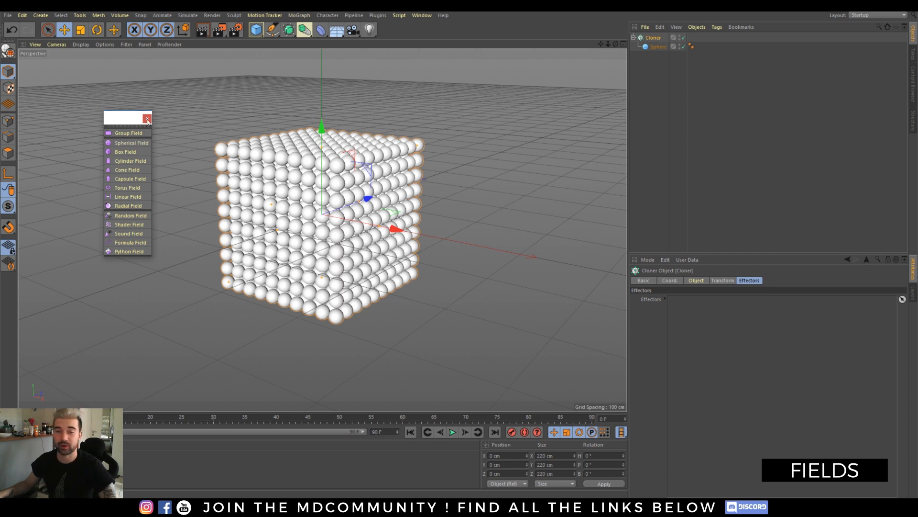
click(147, 119)
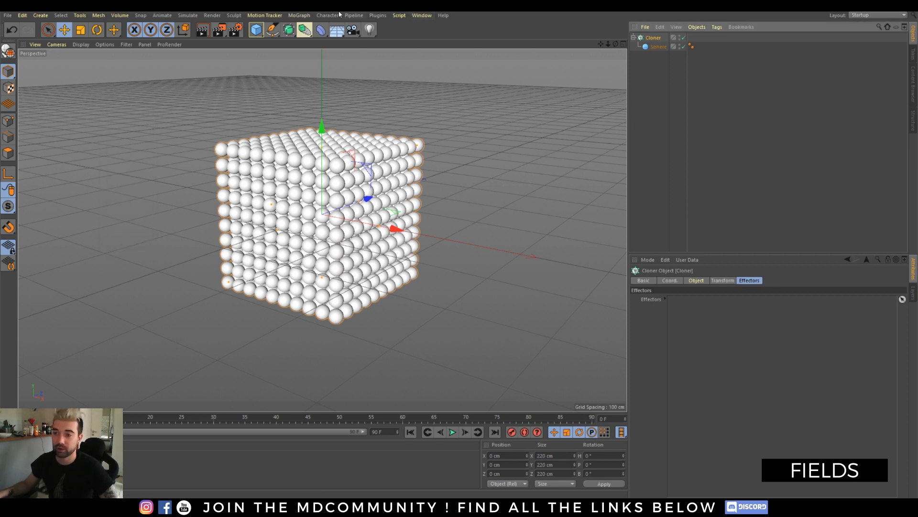
- Add a Random effector to the Cloner and show its falloff settings
click(299, 15)
mouse_move(312, 30)
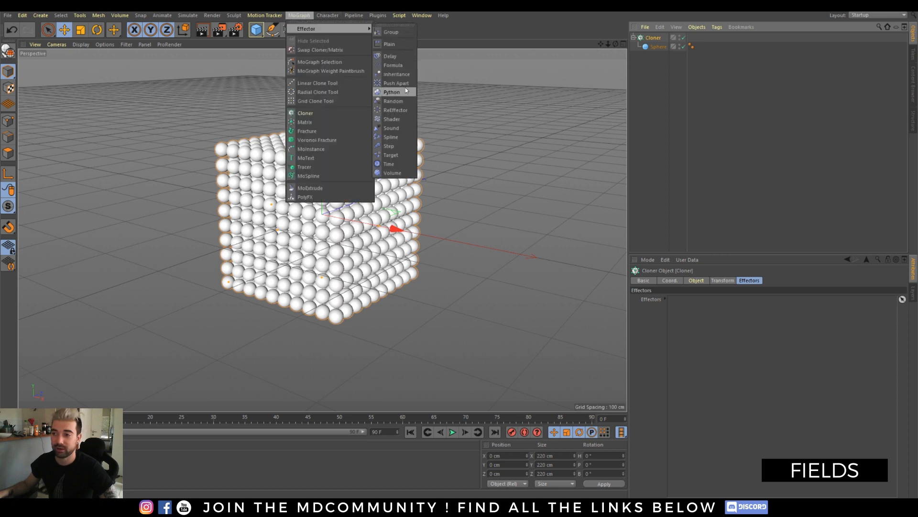
click(393, 101)
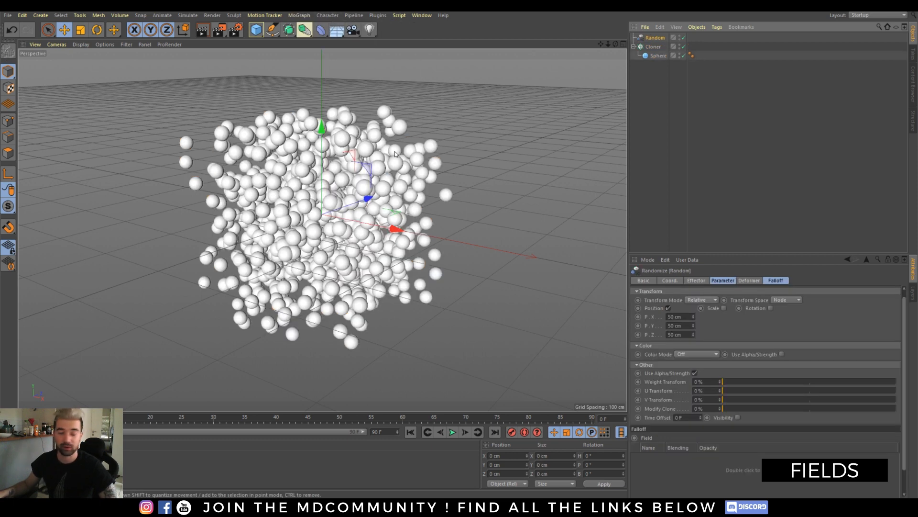
click(765, 282)
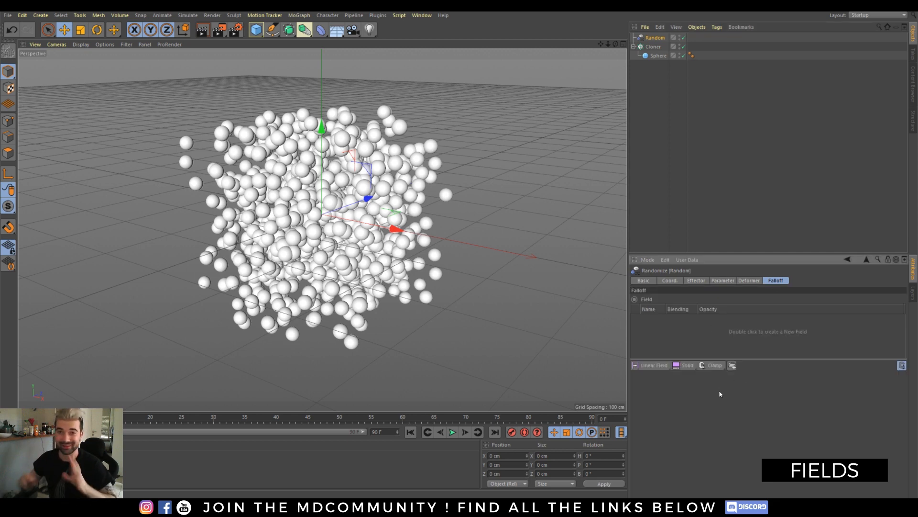
- Review the field objects, field layers and modifier layers available for the Random effector's falloff
click(661, 365)
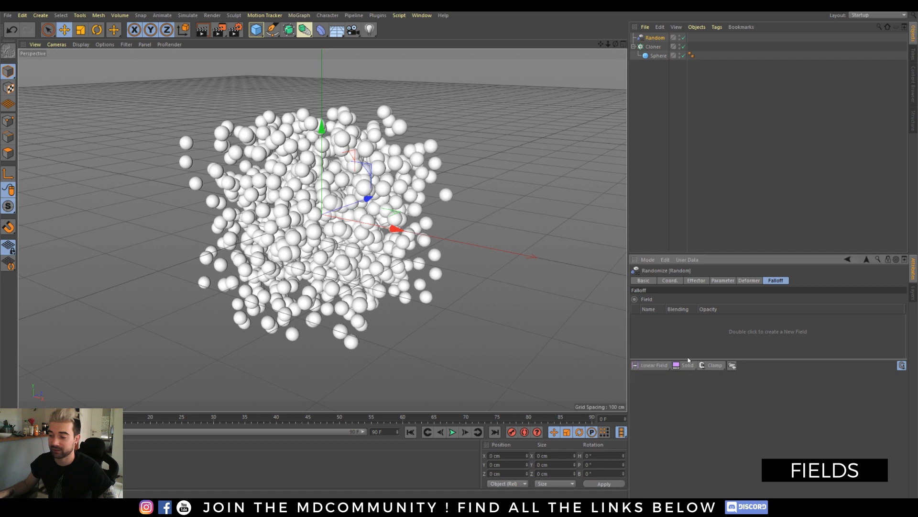
click(684, 365)
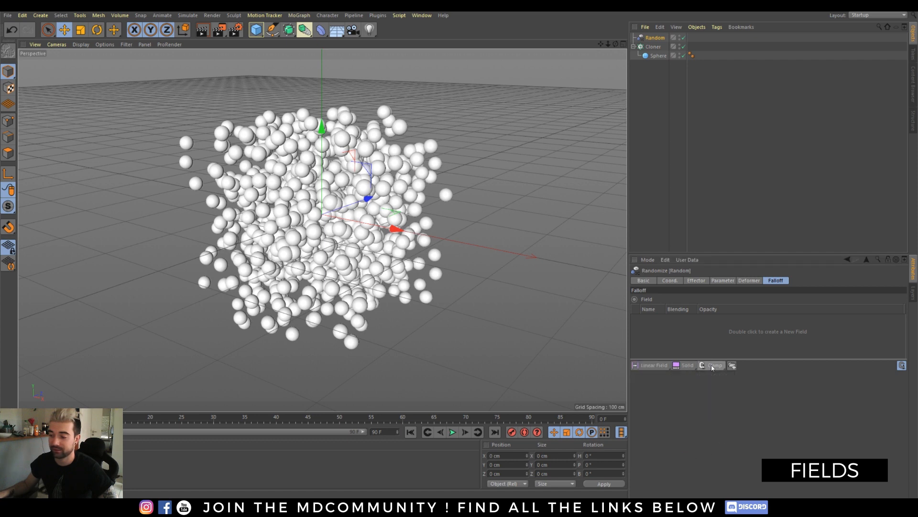
click(711, 365)
click(672, 414)
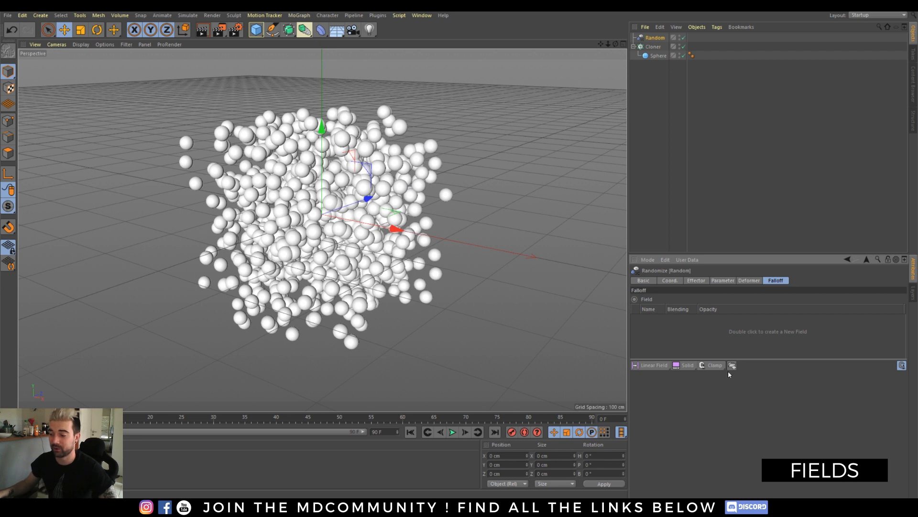
- Add a Spherical Field to the Random effector's falloff and move it out of the cloned cube to about X 203 cm
click(654, 365)
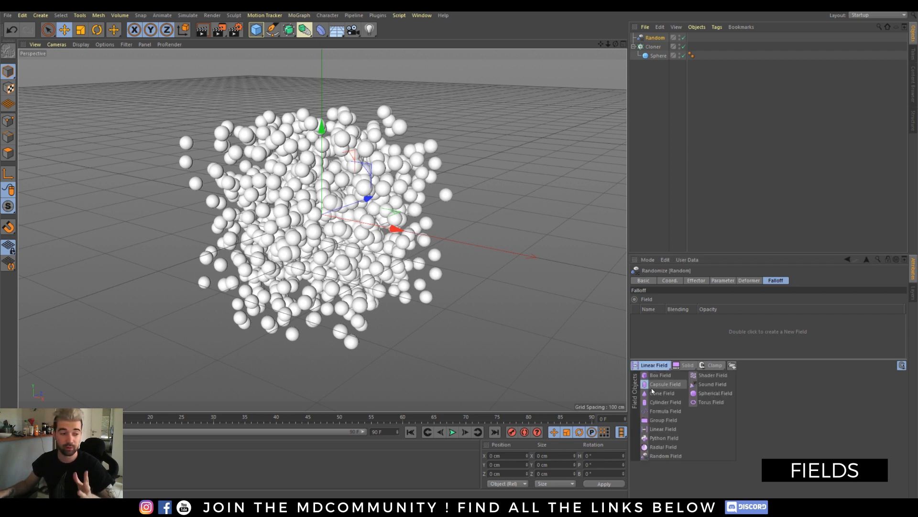
click(713, 393)
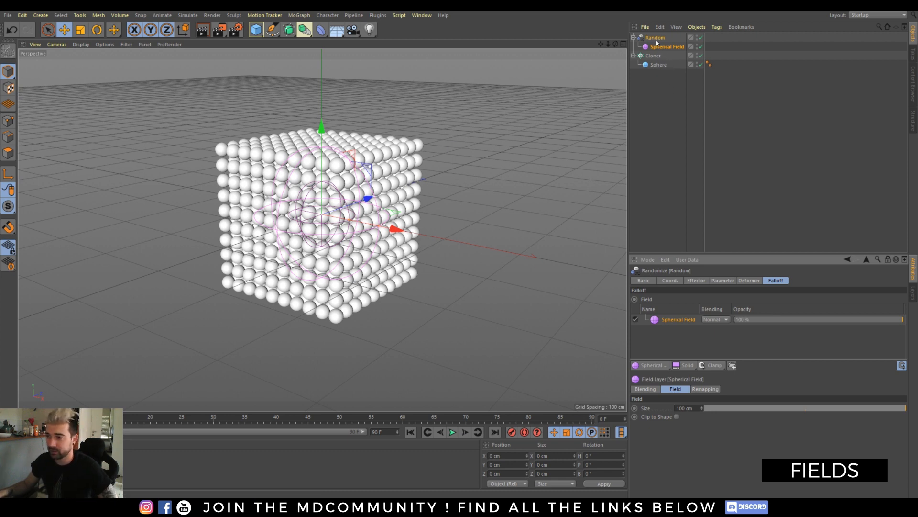
drag(394, 231, 519, 263)
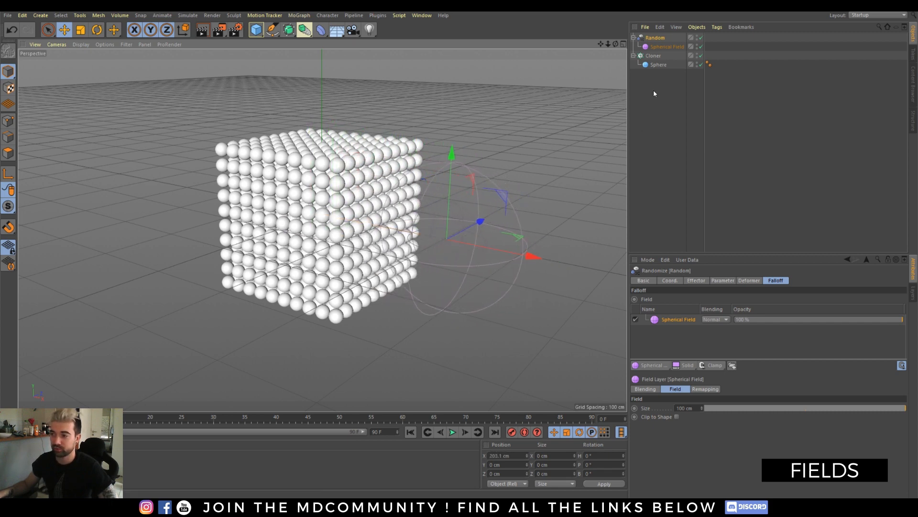
- Try moving the Spherical Field along X into the side of the cloned cube, and undo the move
click(656, 47)
drag(533, 258, 488, 261)
click(655, 38)
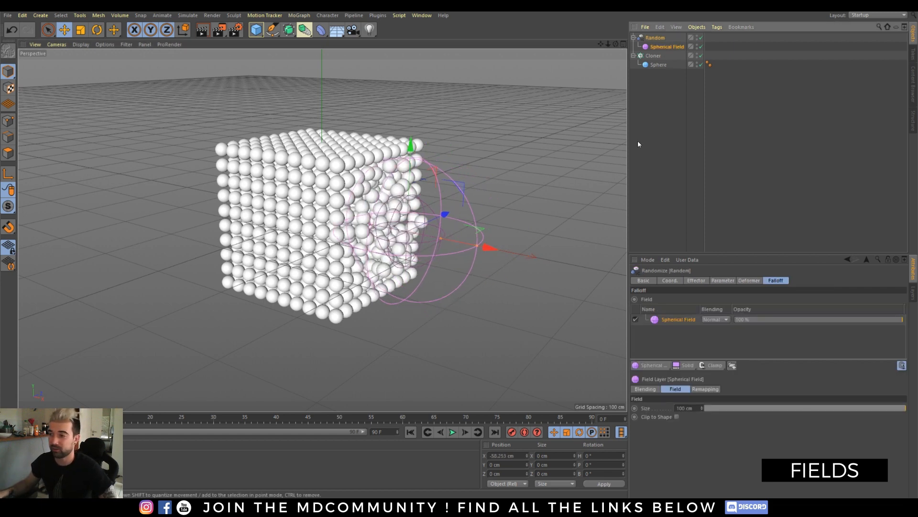
click(656, 47)
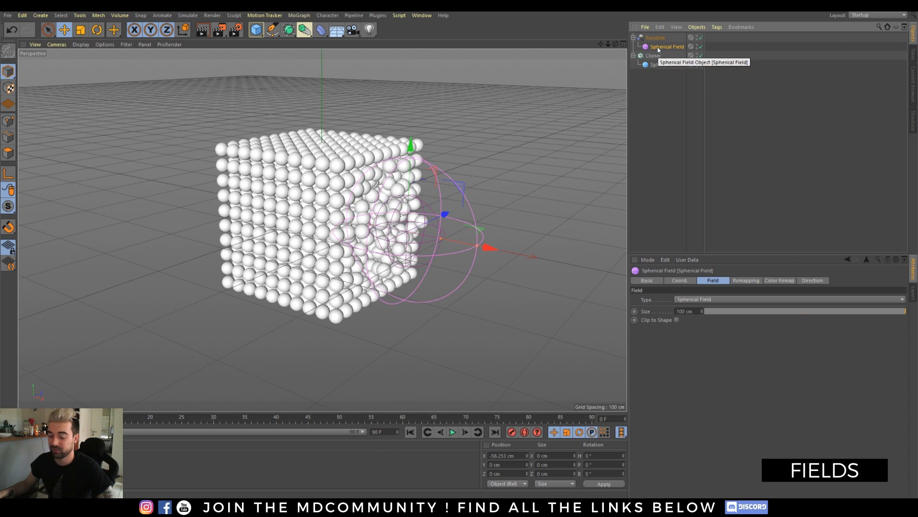
key(ctrl+z)
key(ctrl+z)
key(ctrl+z)
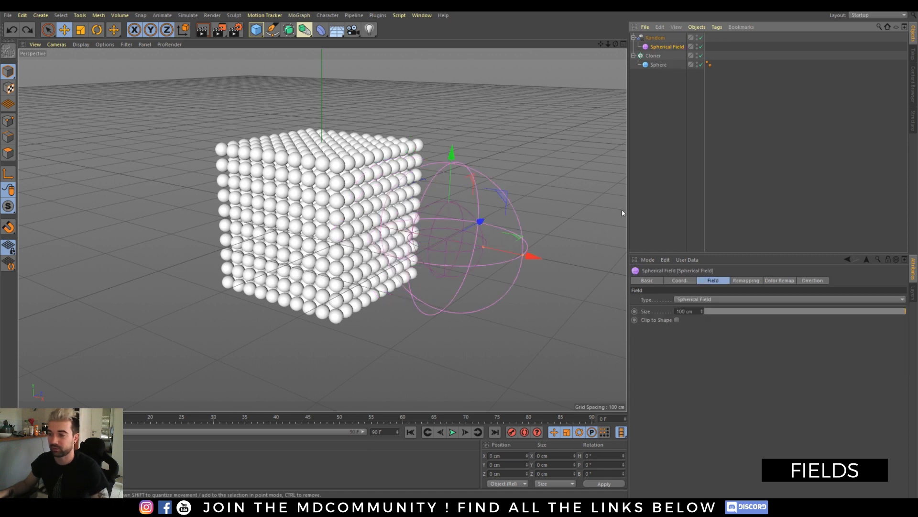
- Review the Spherical Field's own settings and its opacity and remapping settings in the Random effector's falloff
click(655, 37)
click(662, 47)
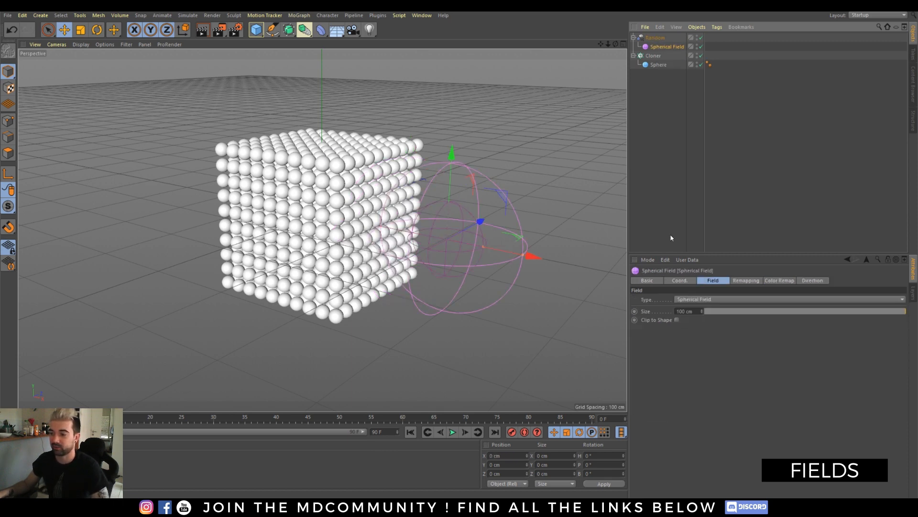
click(659, 40)
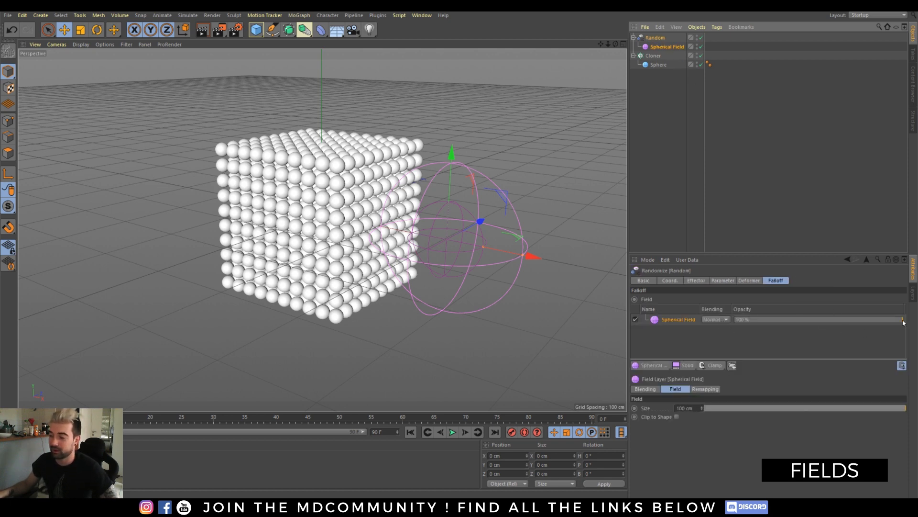
drag(904, 322, 883, 325)
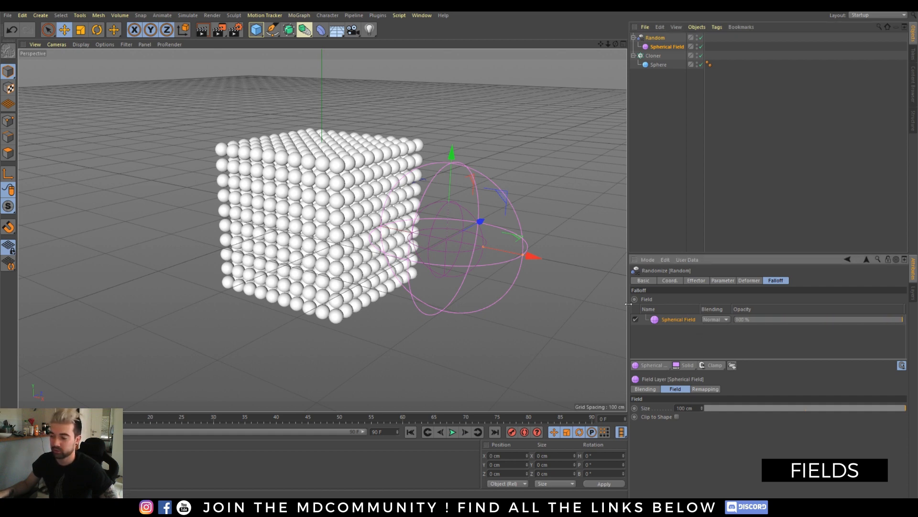
click(695, 390)
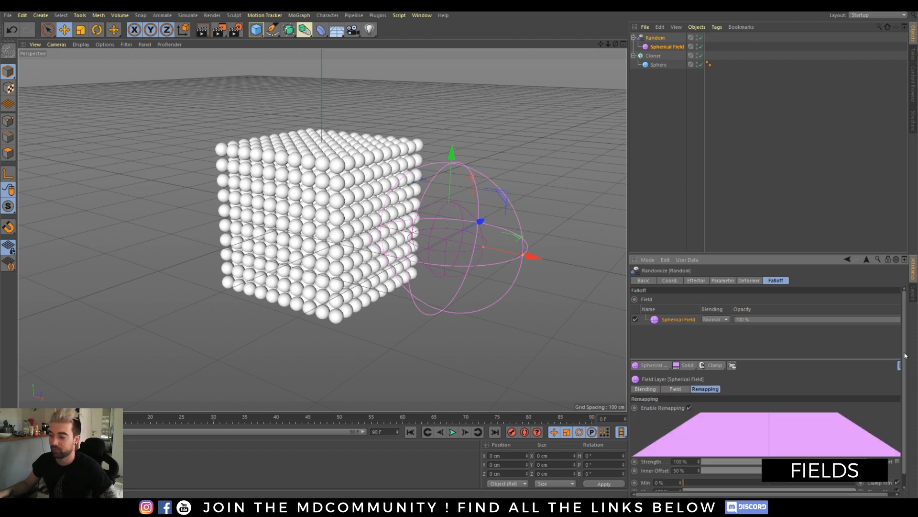
scroll(906, 355, down, 1)
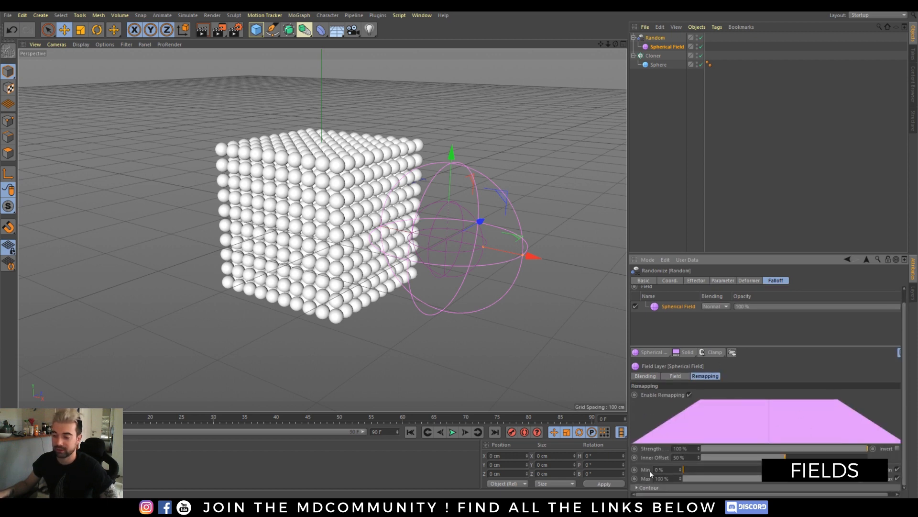
- Move the Spherical Field along X into the side of the cloned cube, to about 139 cm
click(654, 46)
drag(529, 256, 483, 240)
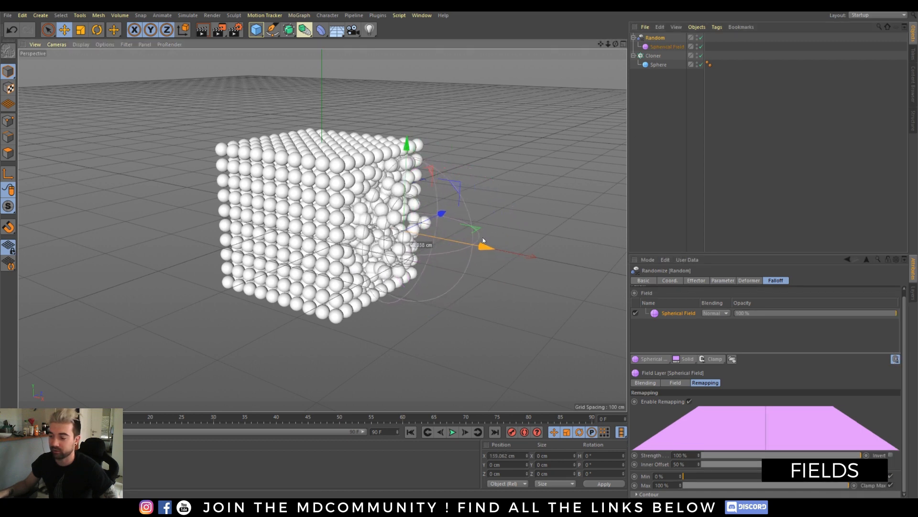
- Examine the Spherical Field layer's blending opacity, field size and remapping options
click(647, 383)
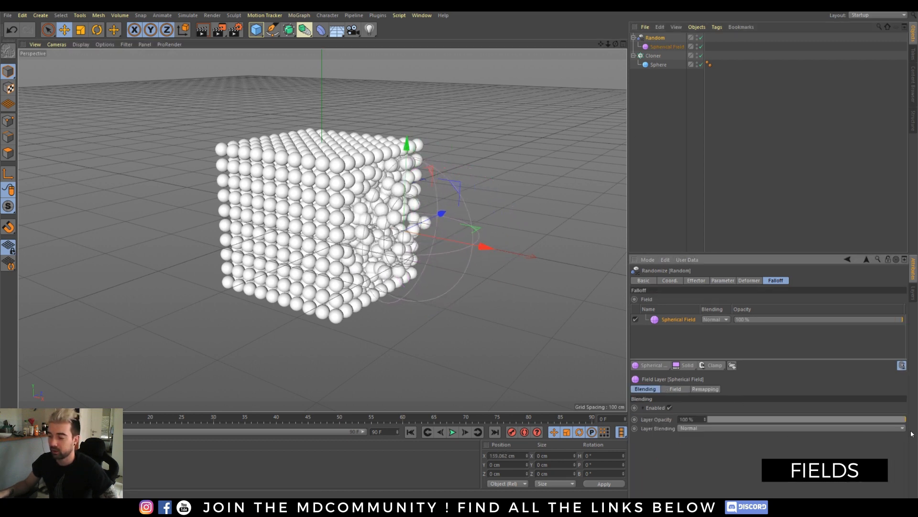
mouse_move(903, 420)
mouse_down()
mouse_move(757, 420)
mouse_move(906, 419)
mouse_up()
click(681, 390)
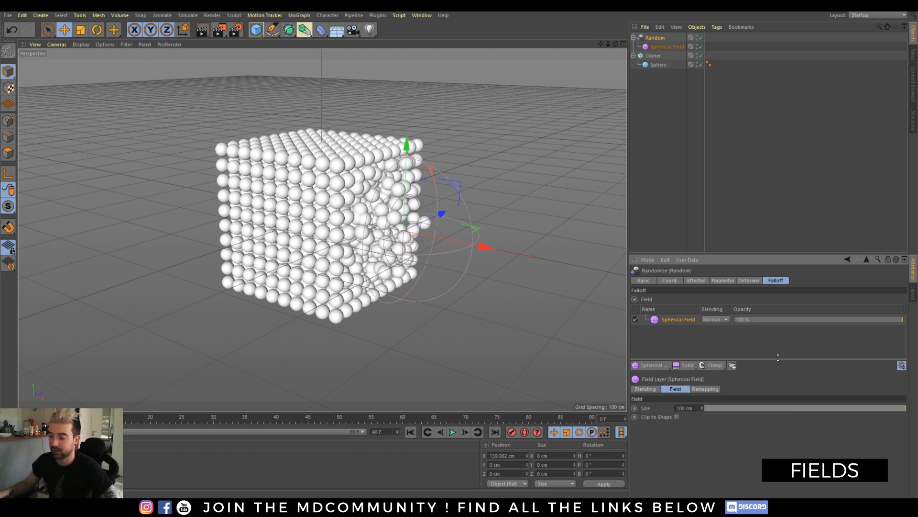
mouse_move(702, 410)
mouse_down()
mouse_move(729, 406)
mouse_move(698, 409)
mouse_up()
click(712, 390)
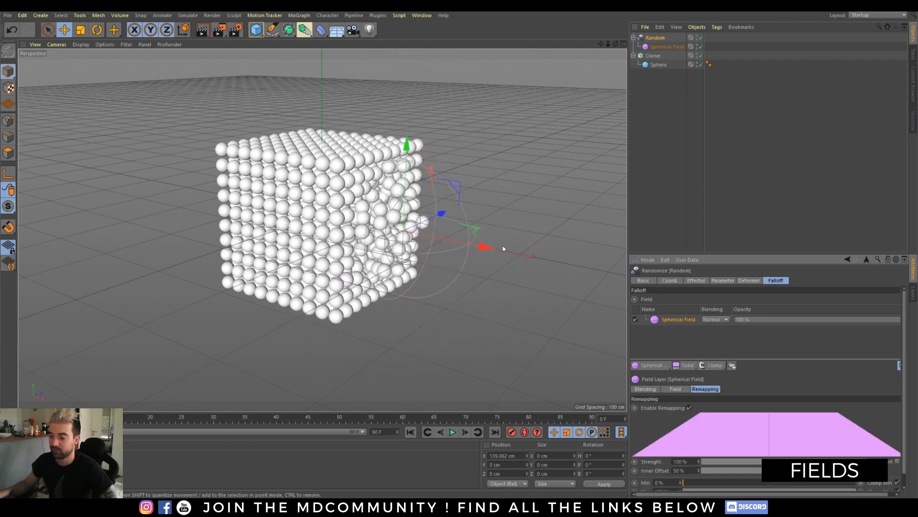
- Set the Spherical Field's remapping inner offset to 42% and move the field to about X 145 cm
alt+drag(398, 255, 377, 247)
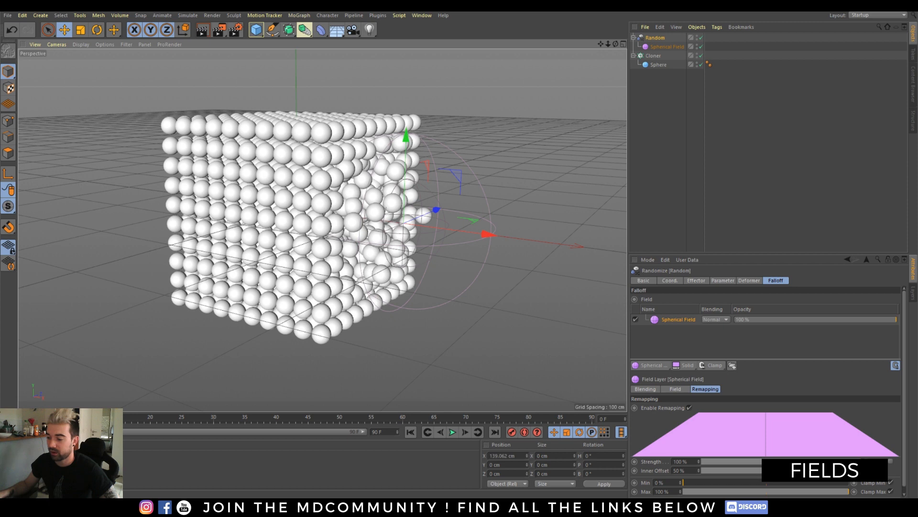
drag(779, 471, 764, 455)
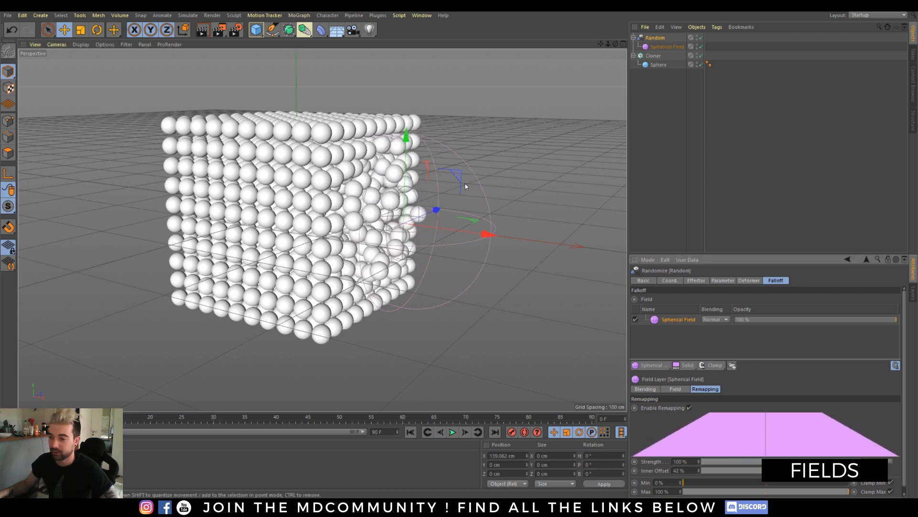
mouse_move(890, 461)
mouse_down()
mouse_move(784, 463)
mouse_move(890, 462)
mouse_up()
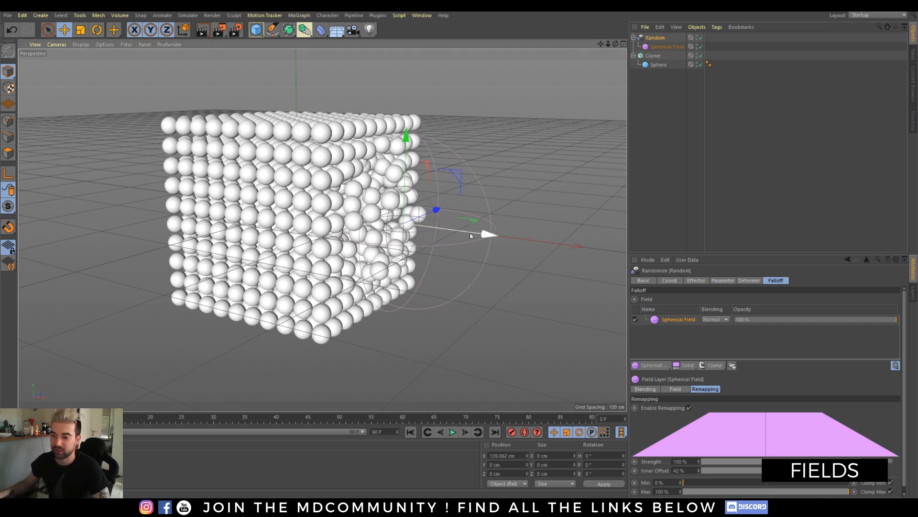
drag(469, 233, 488, 245)
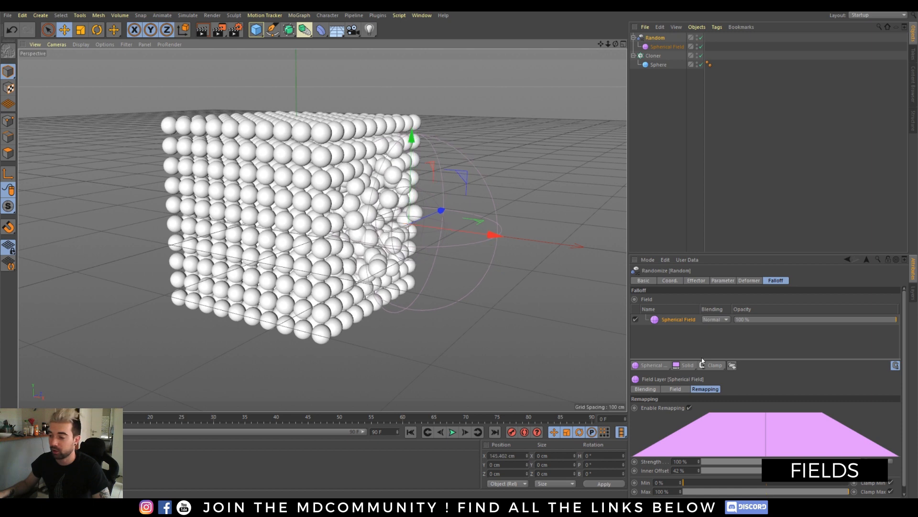
- Set the Spherical Field's size to 163 cm in the Random effector's falloff
click(647, 389)
click(675, 389)
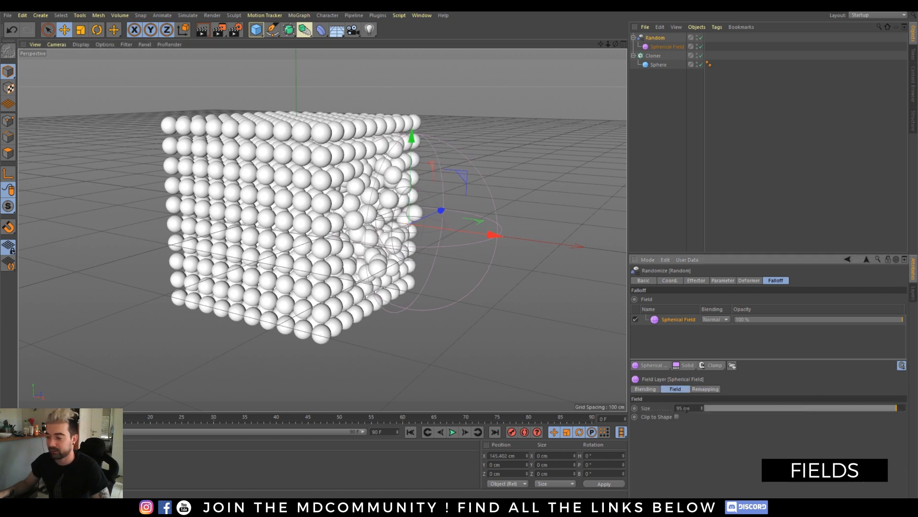
drag(701, 408, 746, 408)
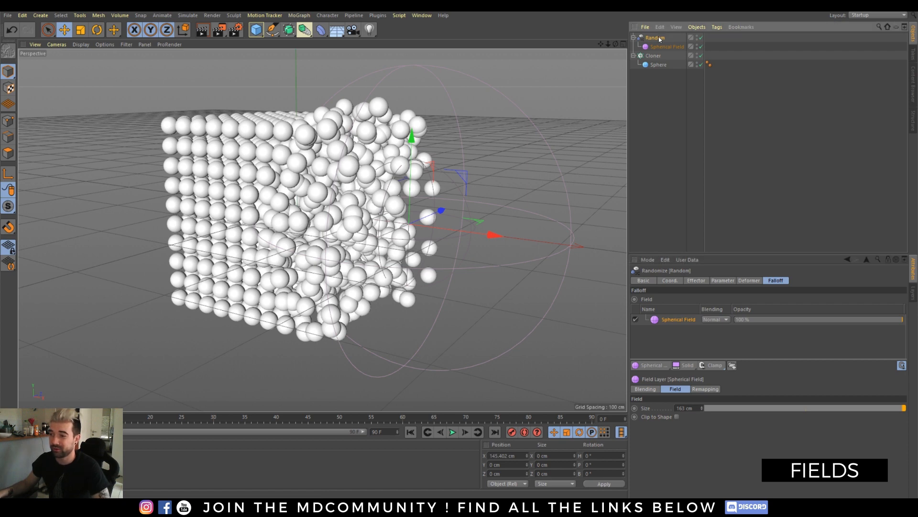
- Add a Box Field to the Random effector's falloff and switch its layer off and on to compare the effect
click(663, 366)
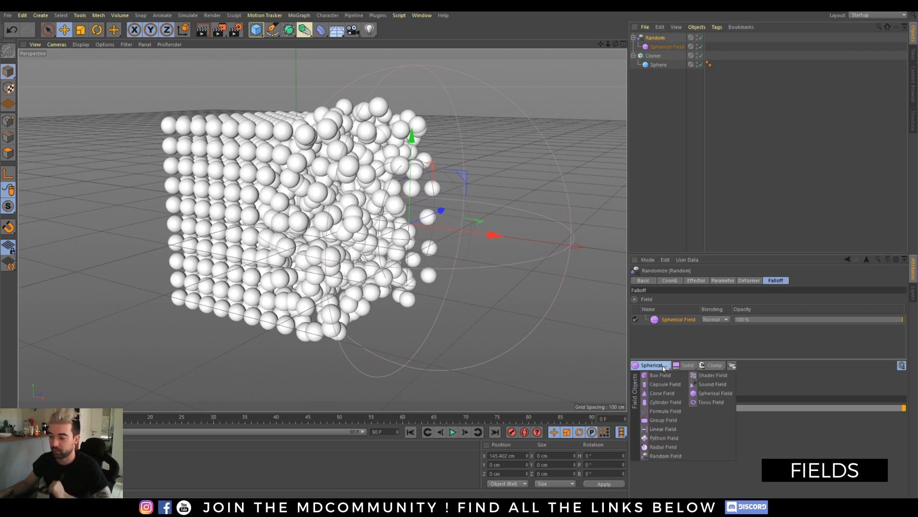
click(660, 375)
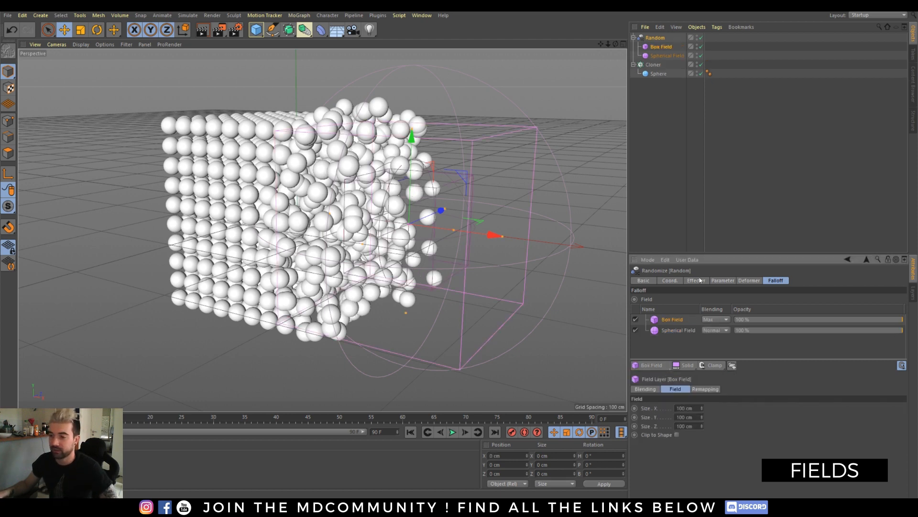
click(660, 37)
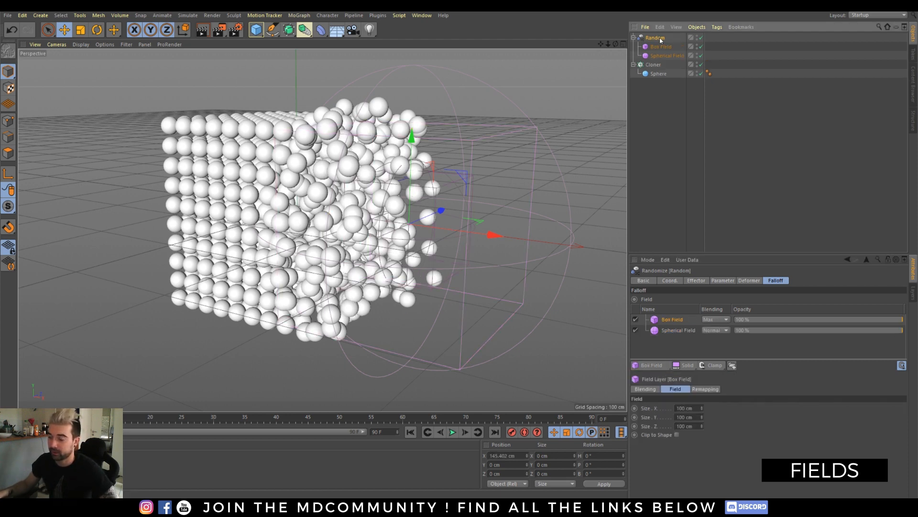
click(672, 320)
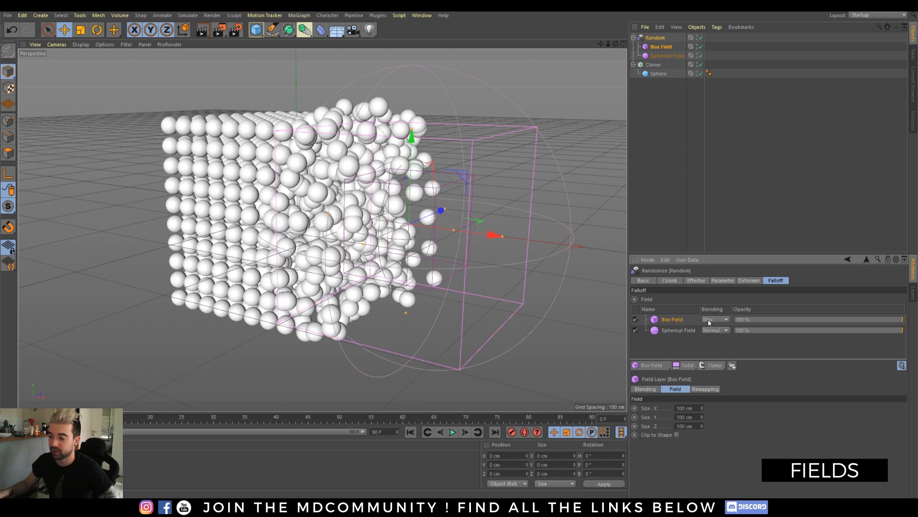
click(637, 320)
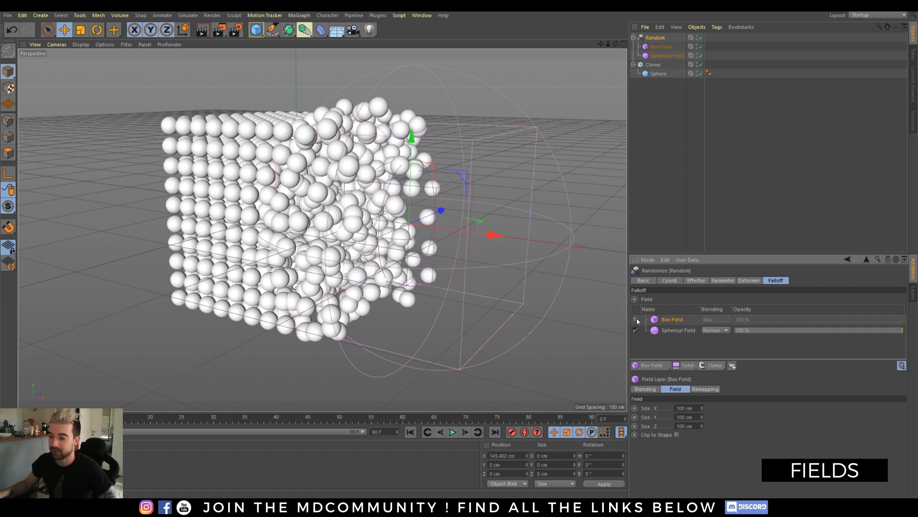
click(637, 320)
click(637, 319)
click(637, 320)
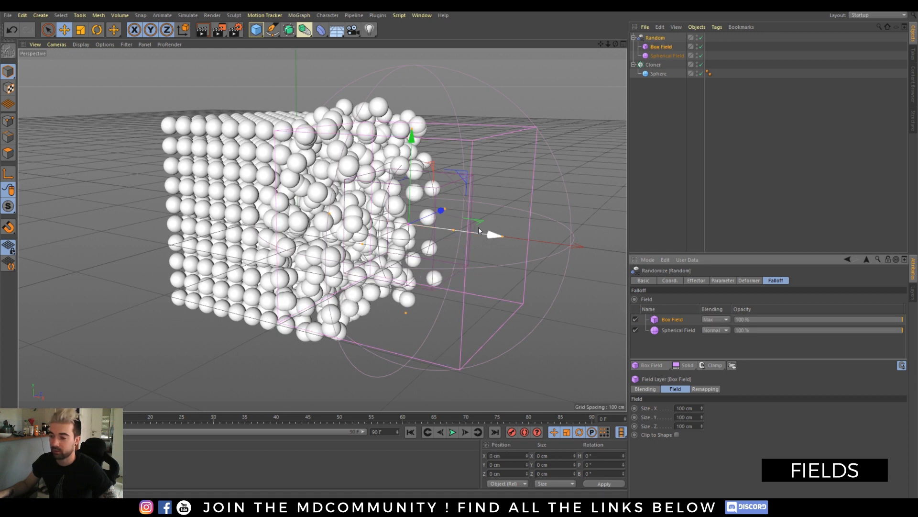
- Move the Random effector along X to about 95 cm, review the Box Field's blending modes, and move the effector out to about 194 cm
click(653, 37)
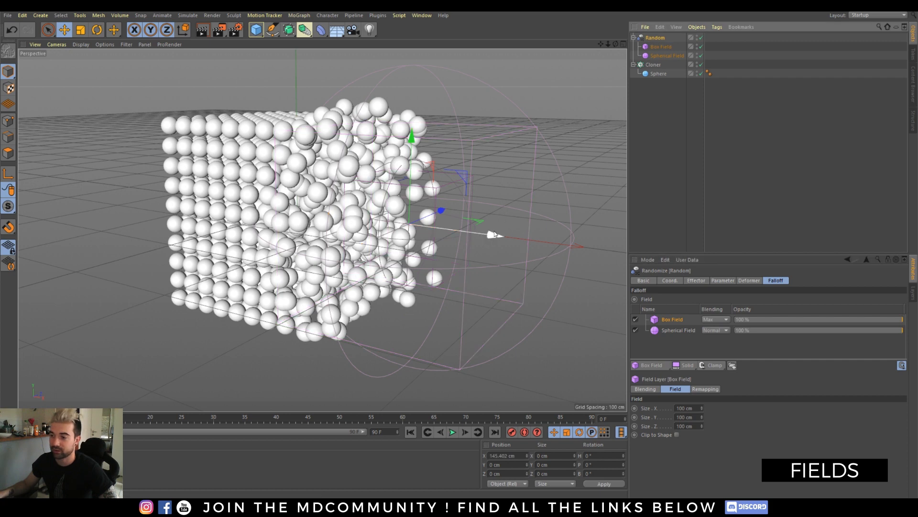
drag(493, 233, 449, 229)
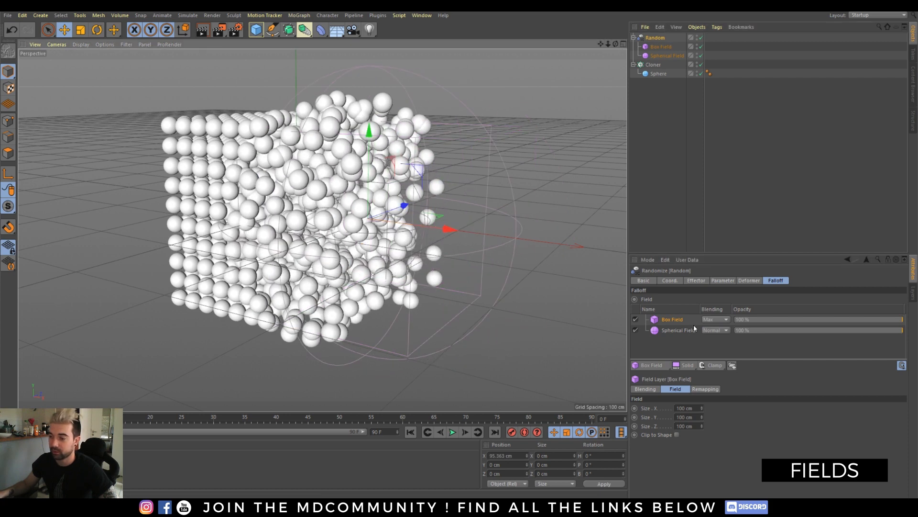
click(719, 319)
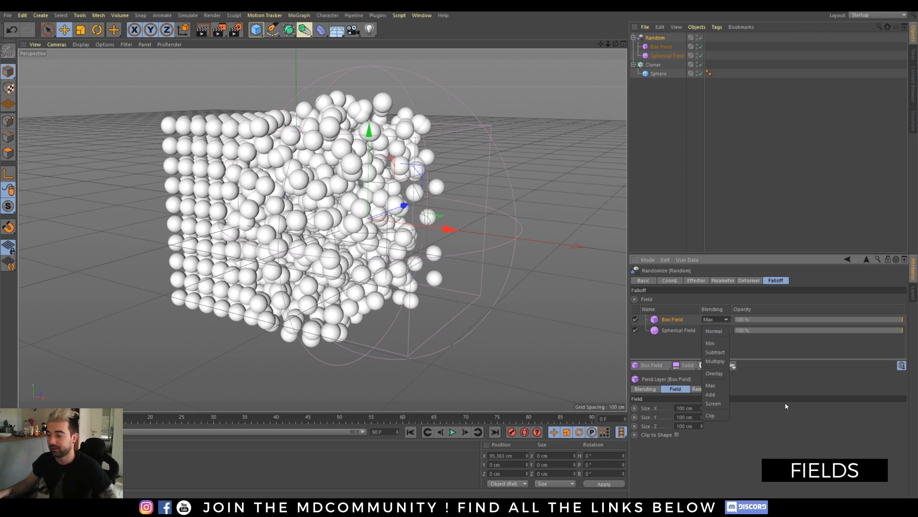
click(819, 446)
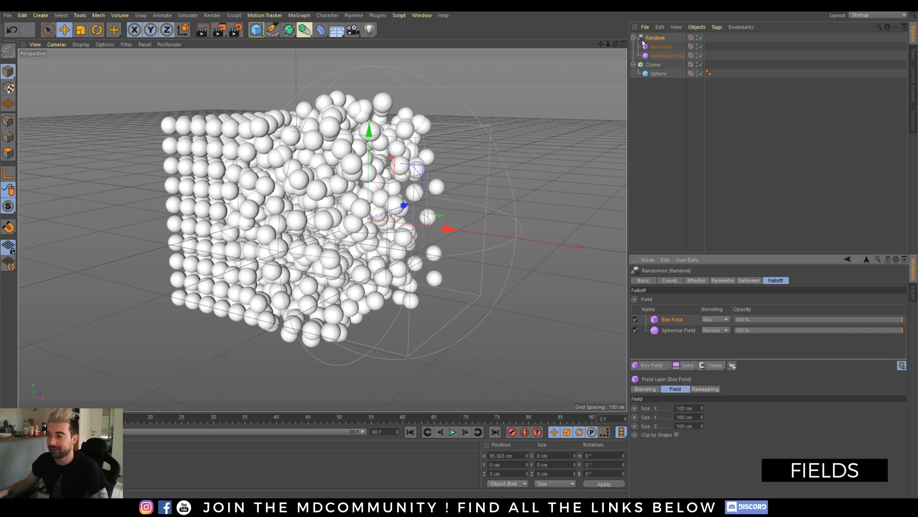
drag(440, 228, 530, 259)
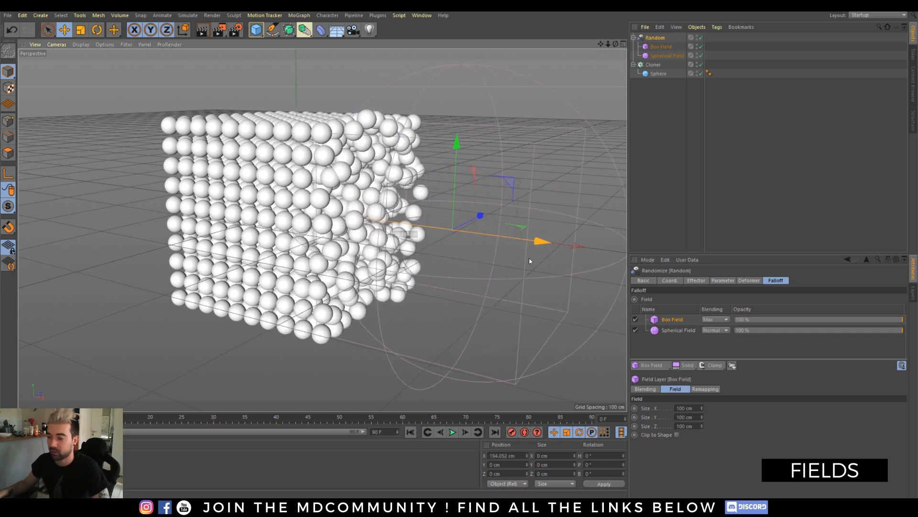
- Add a Delay modifier layer above the falloff fields, using Spring mode with 75% effect strength
click(687, 366)
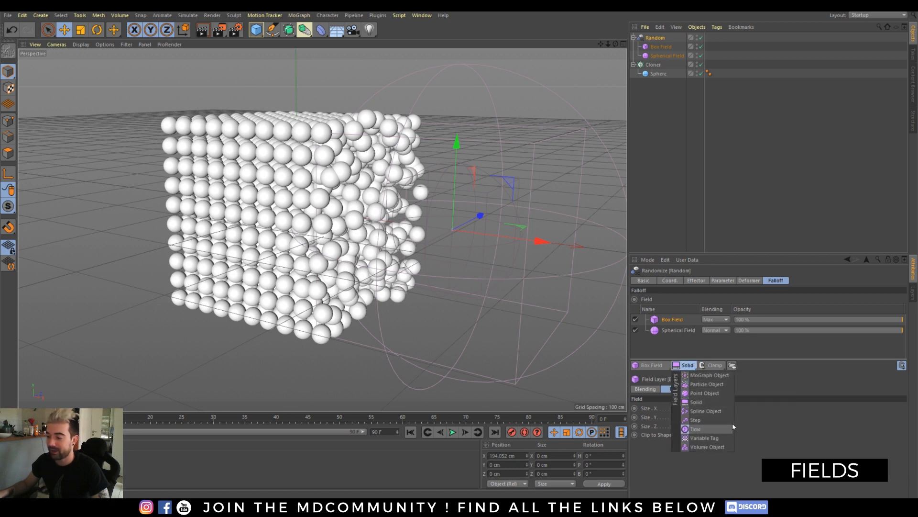
click(715, 366)
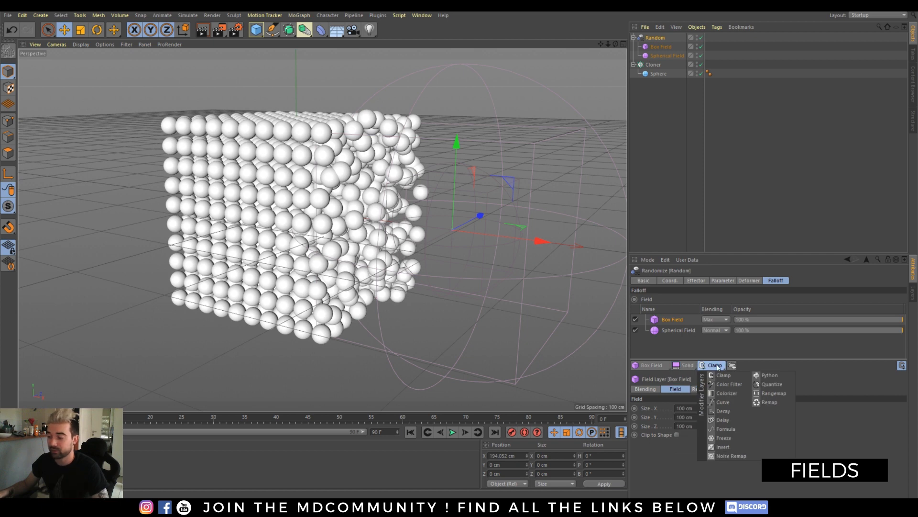
click(723, 420)
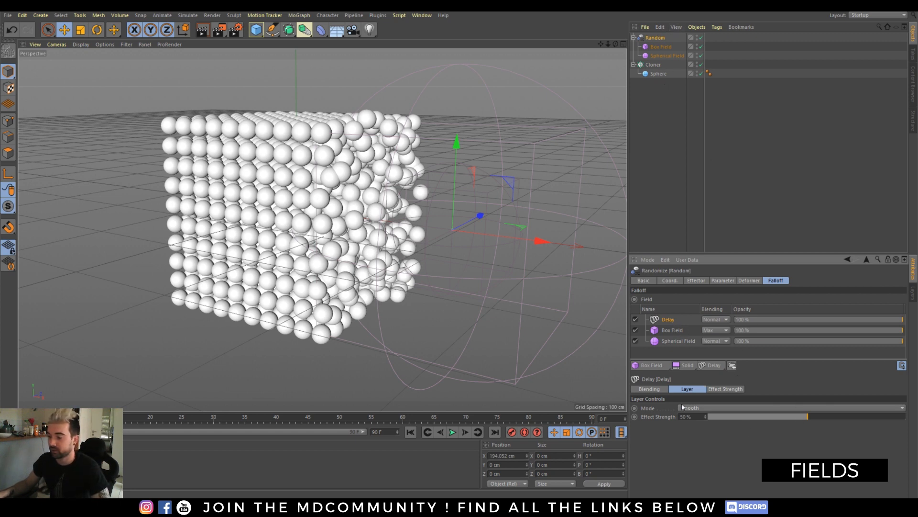
click(695, 408)
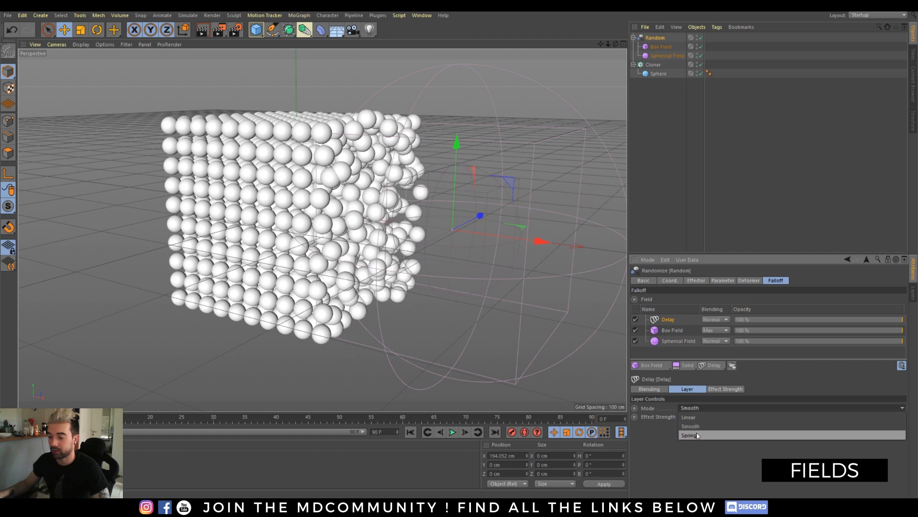
click(689, 434)
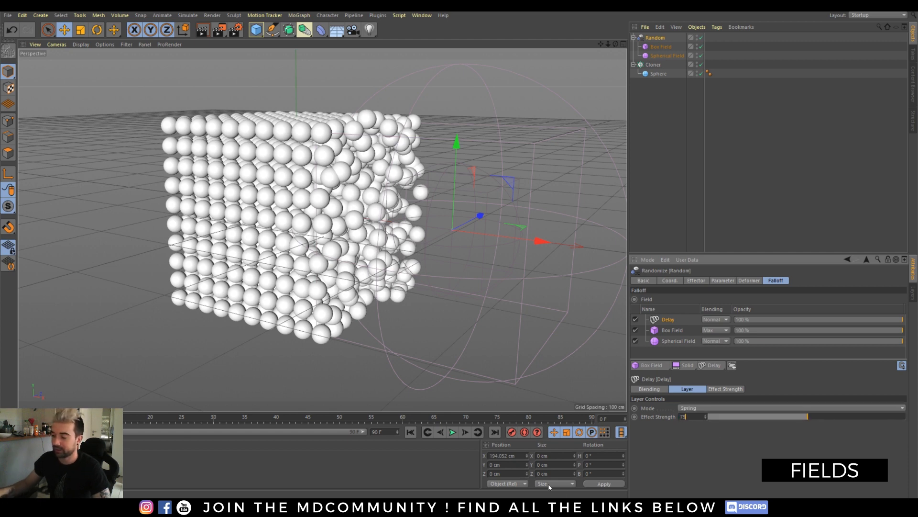
click(857, 417)
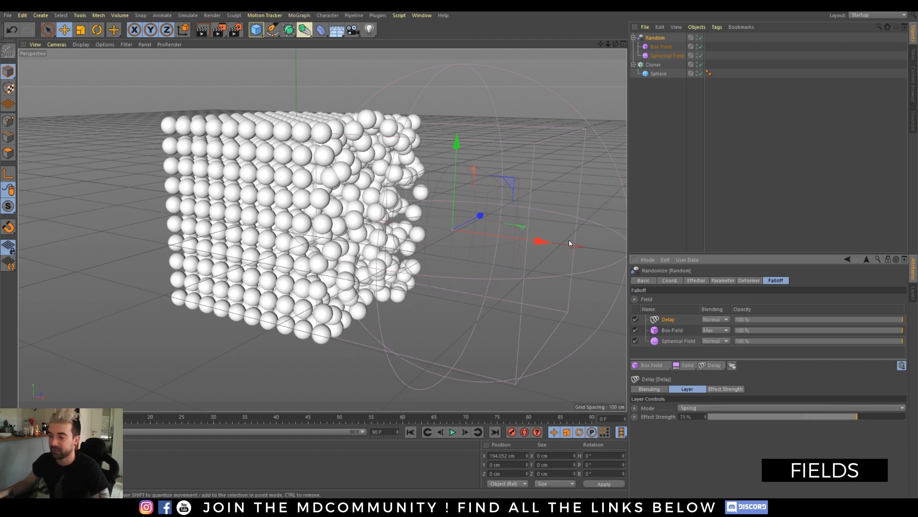
- Animate the Random effector along X from about 265 cm to about -336 cm, shift the end key to frame 49, and play the animation
drag(540, 241, 616, 258)
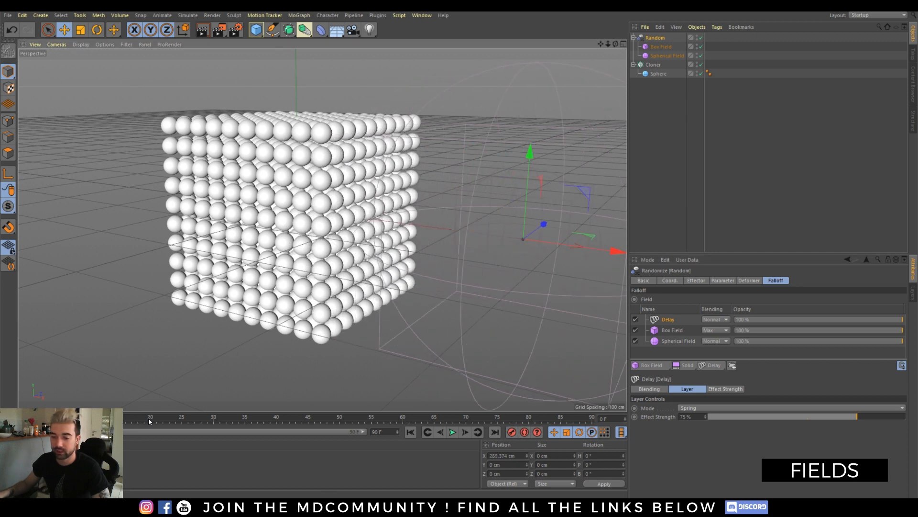
click(214, 421)
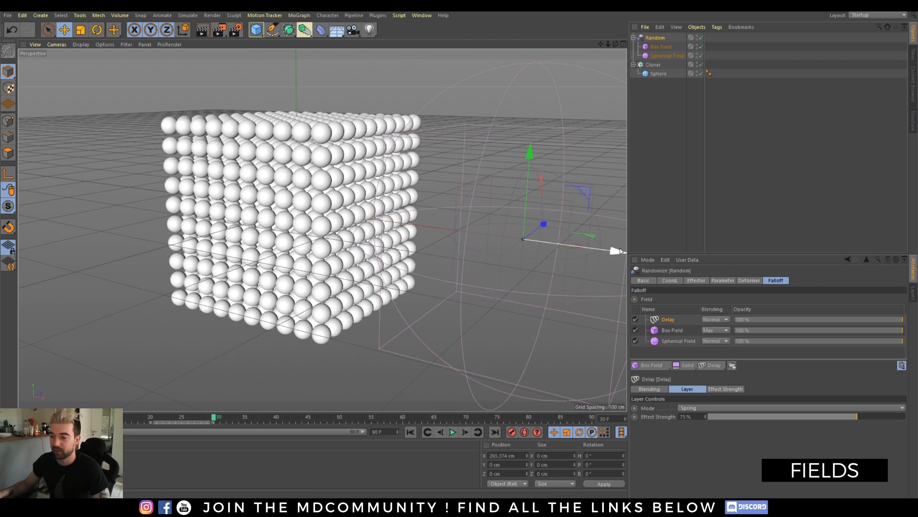
drag(614, 250, 168, 190)
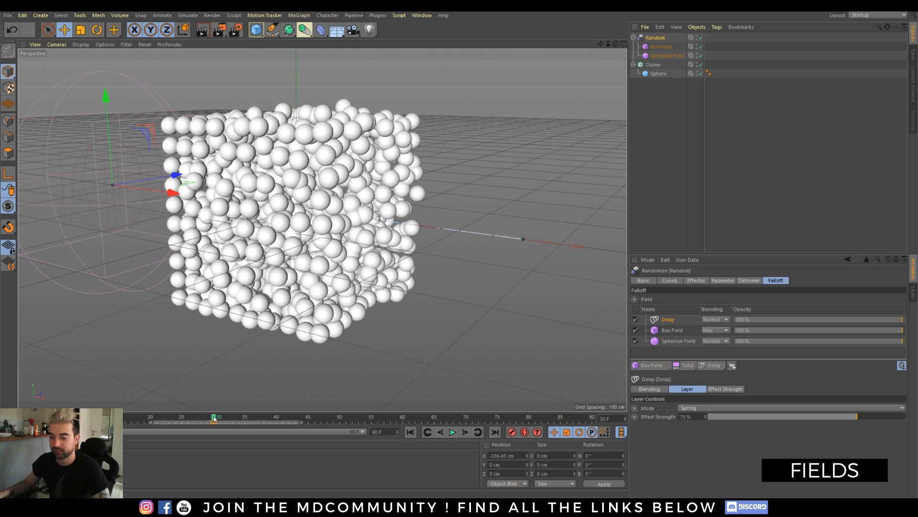
drag(213, 422, 334, 424)
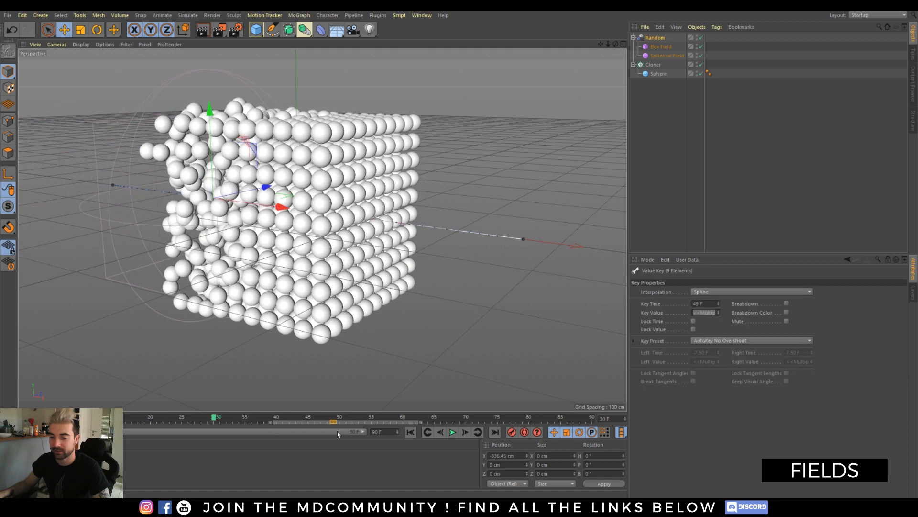
click(438, 422)
click(452, 432)
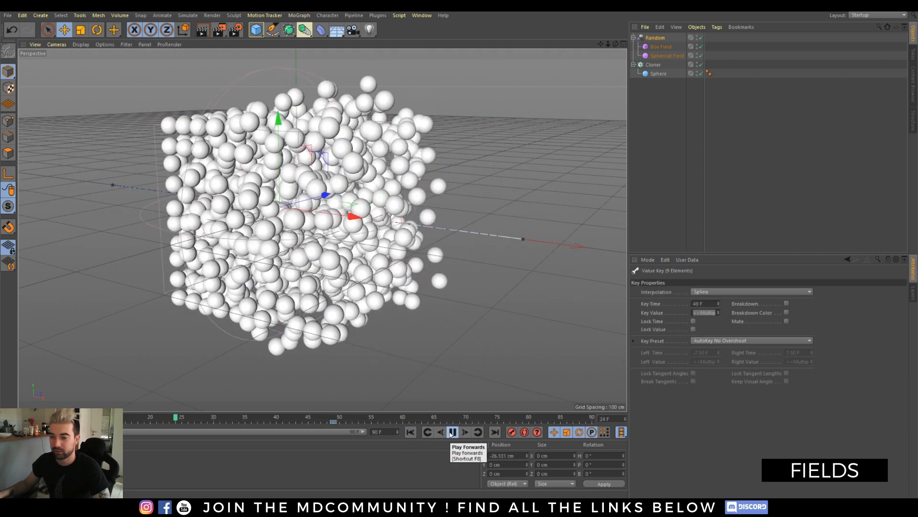
click(452, 432)
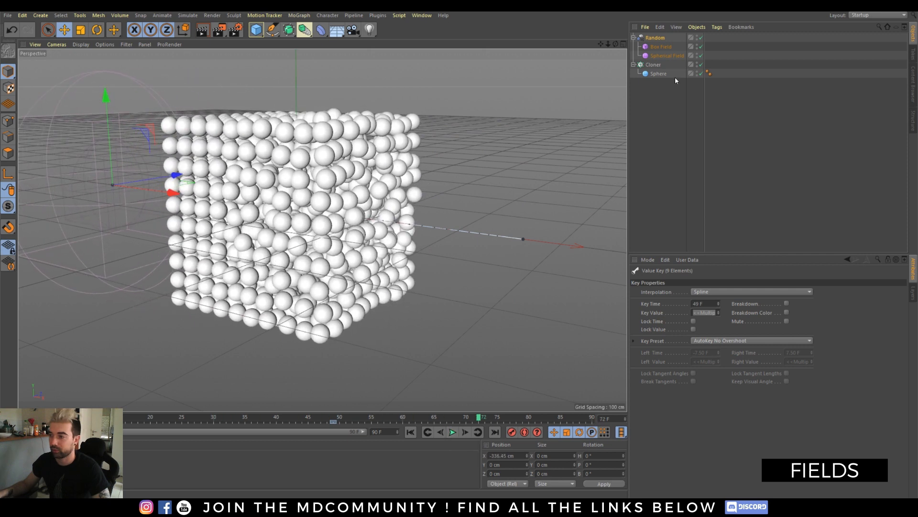
- Set the Delay layer's effect strength to 31% and play the animation to judge the spring motion
click(659, 37)
drag(856, 416, 769, 417)
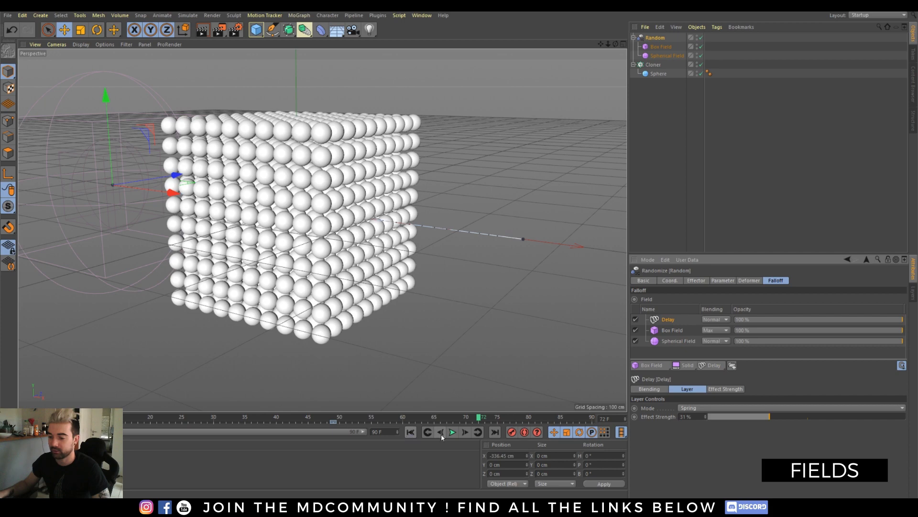
click(452, 432)
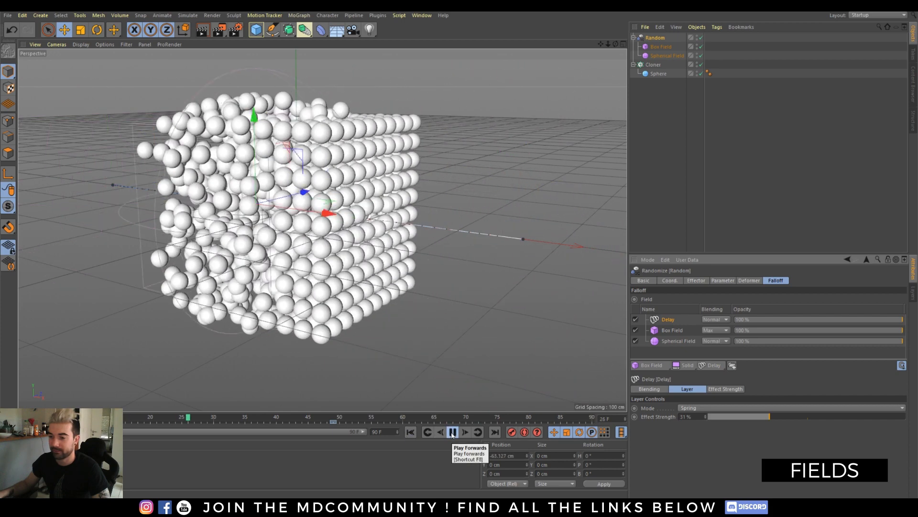
click(452, 433)
- Switch the Delay layer to Smooth mode with 60% effect strength and replay the animation from the start
click(705, 409)
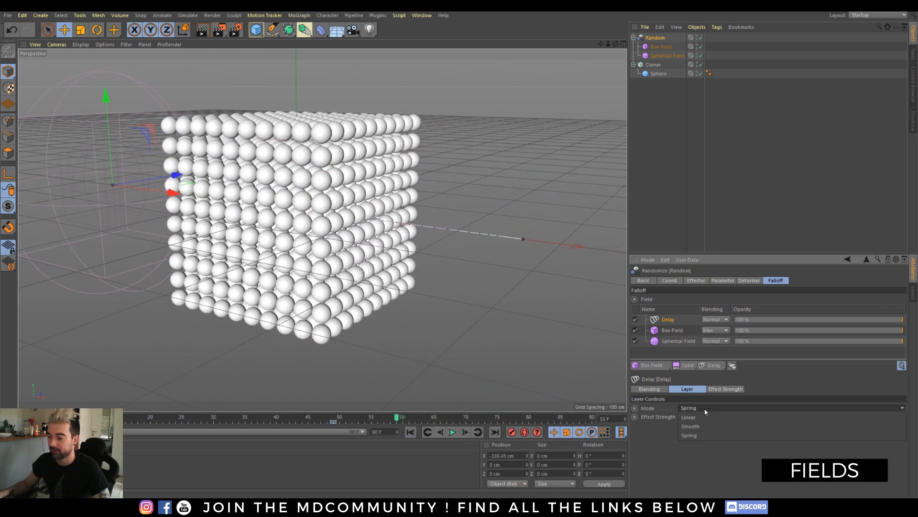
click(693, 426)
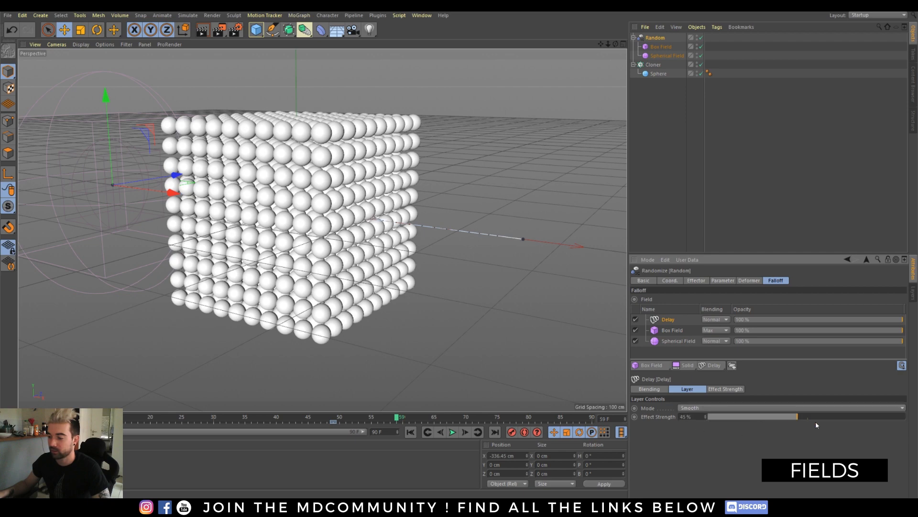
click(411, 432)
click(452, 432)
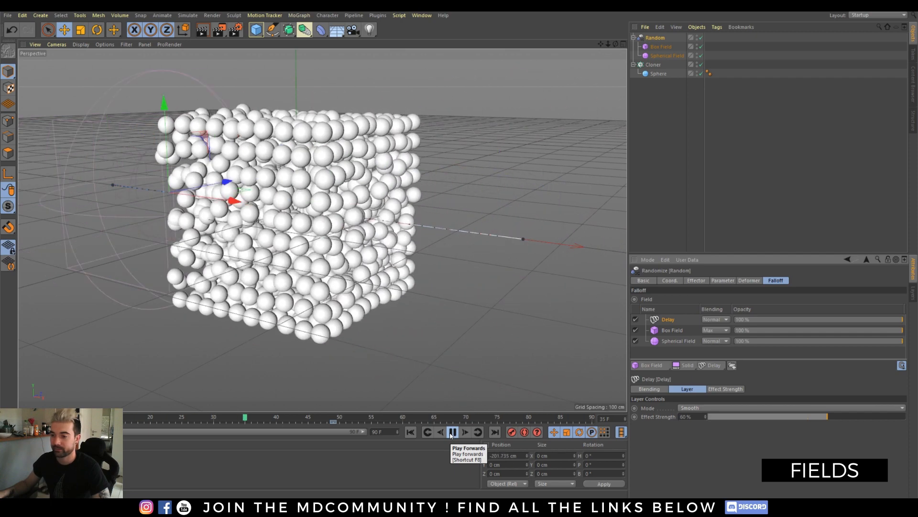
click(452, 432)
- Disable the Delay layer in the Random effector's falloff and play the animation without it
click(635, 319)
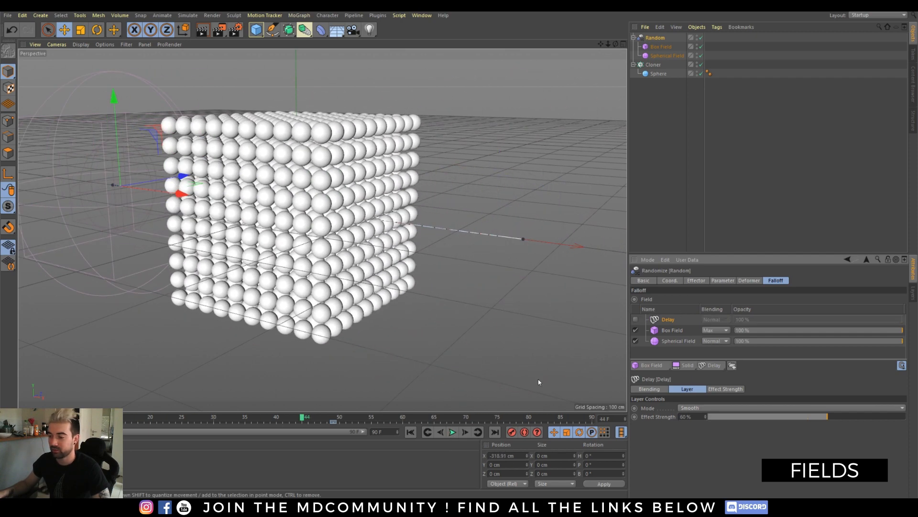
click(452, 432)
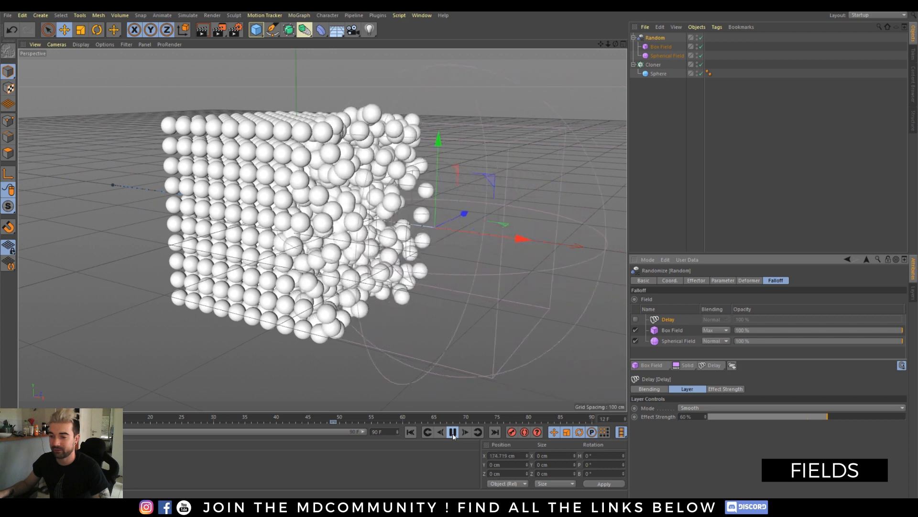
click(453, 433)
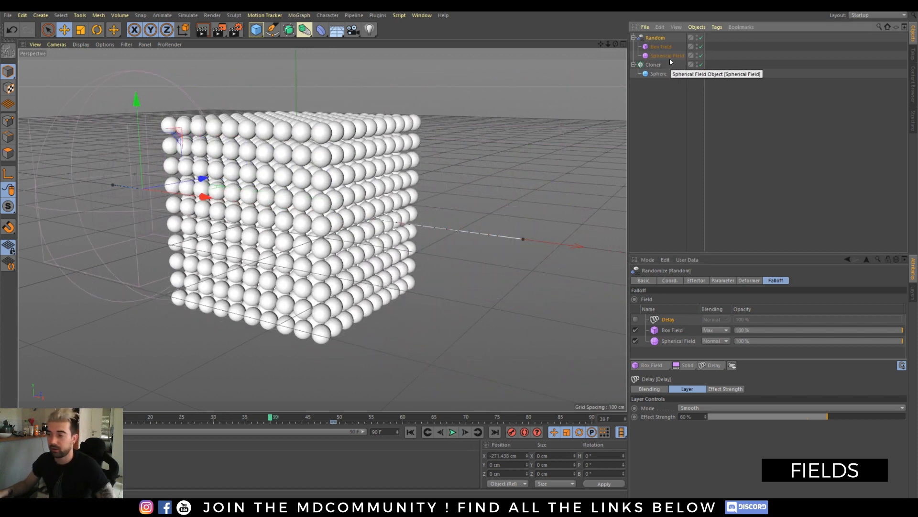
- Select the Cloner and look through the available MoGraph effectors
click(653, 64)
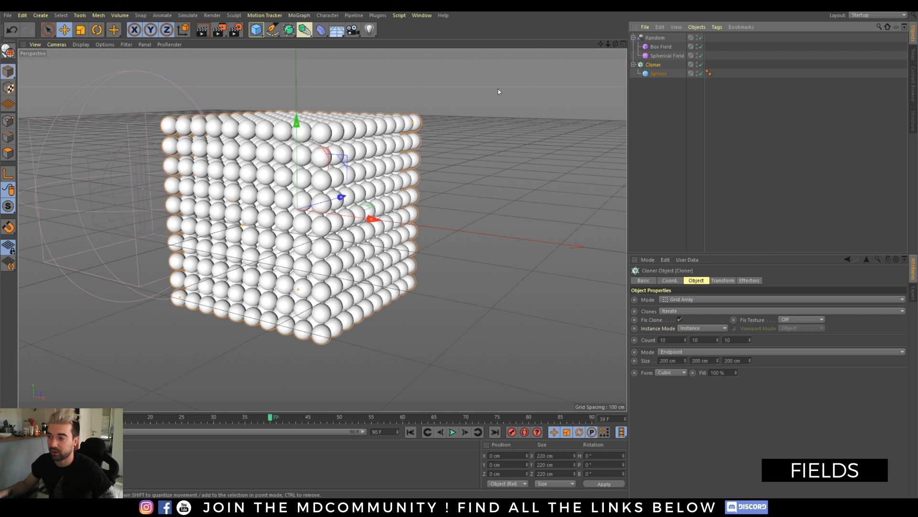
click(298, 16)
mouse_move(319, 30)
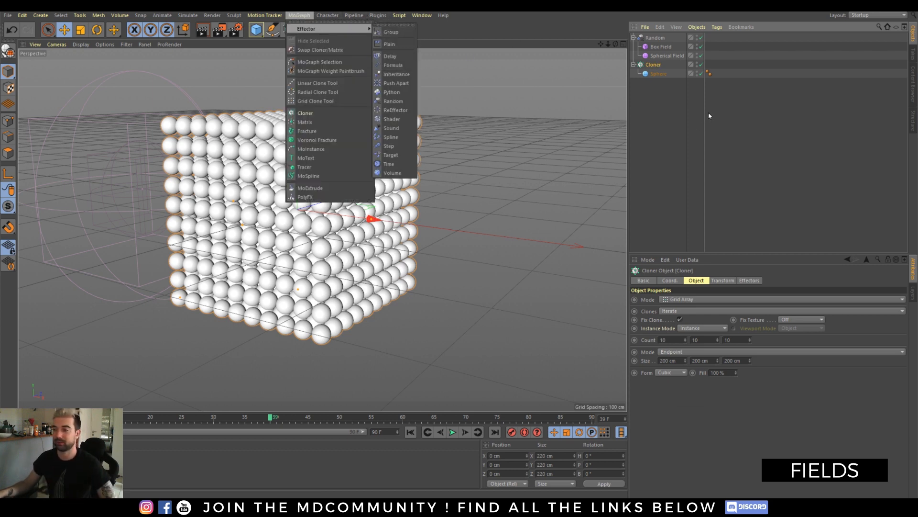
click(607, 56)
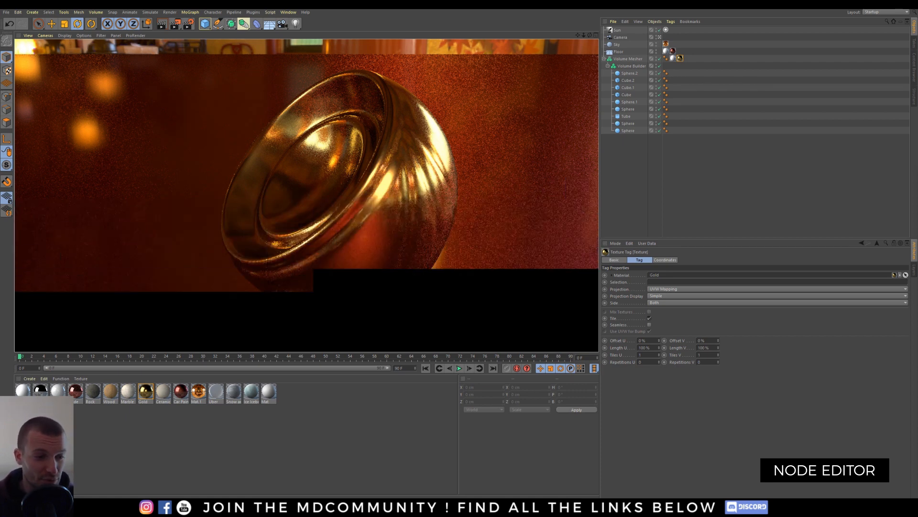
- Look through the material creation options and open the dark red flake material in the Node Editor
click(29, 378)
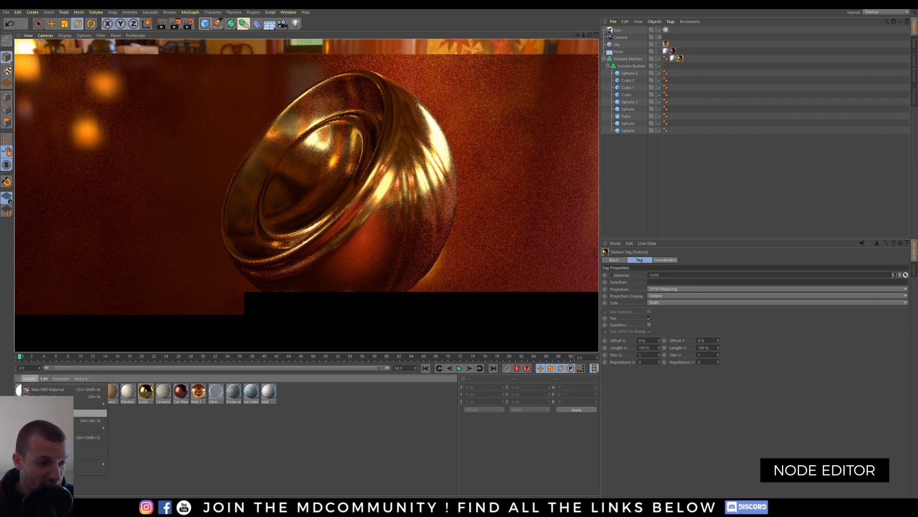
mouse_move(57, 427)
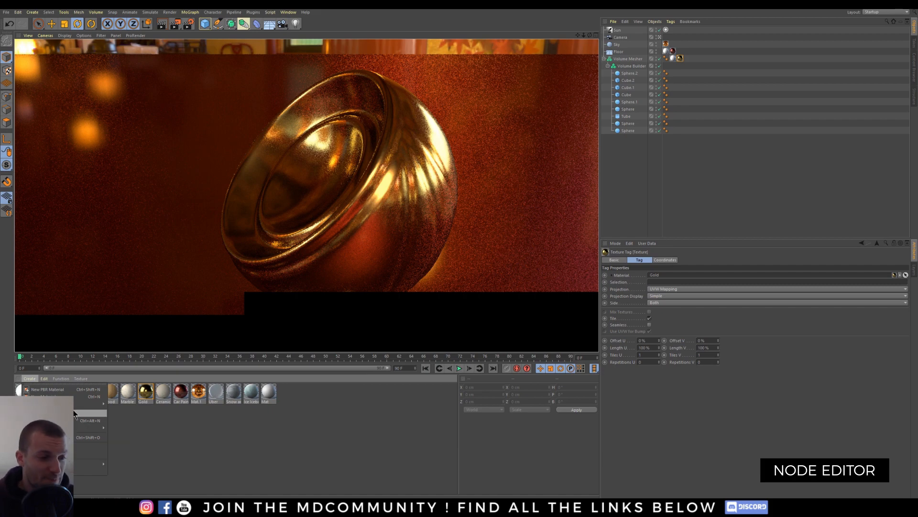
click(185, 438)
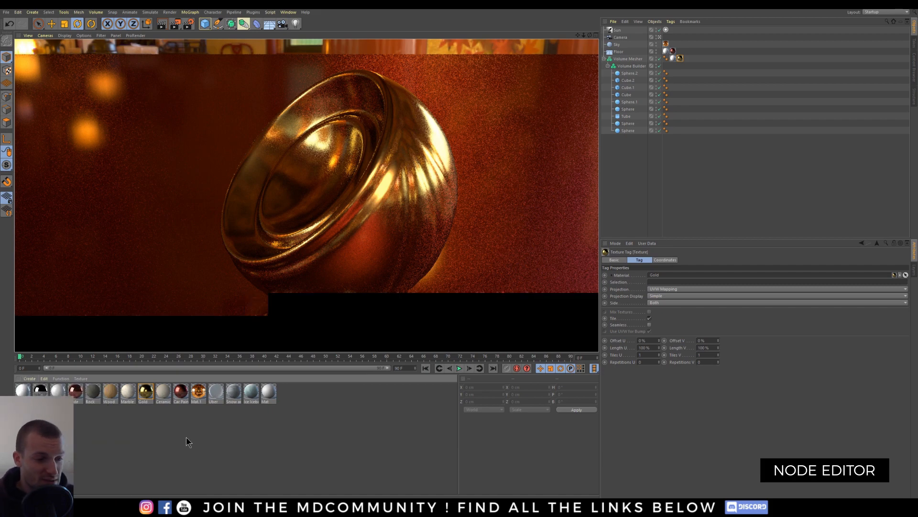
double_click(76, 390)
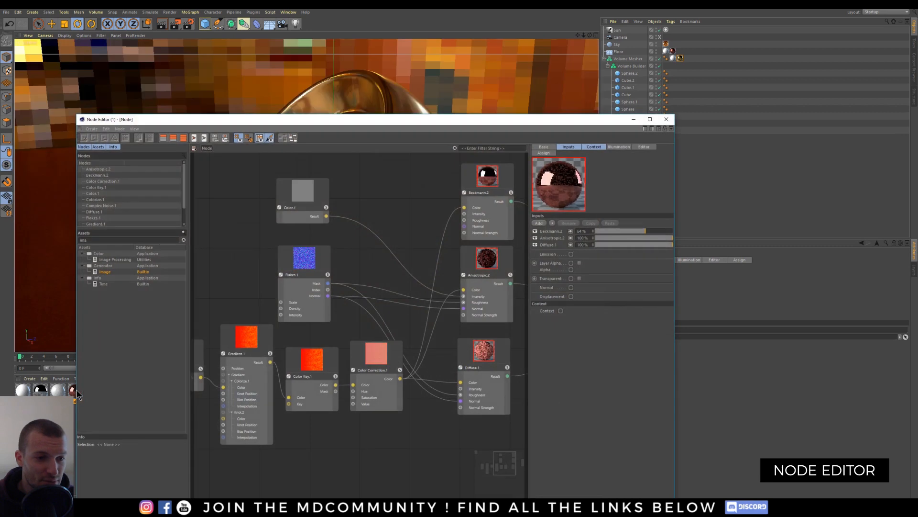
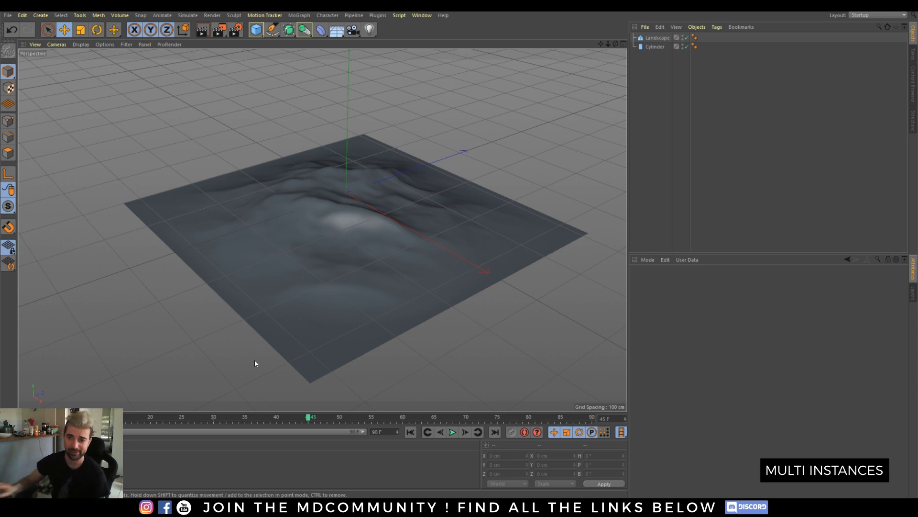
- Add an Instance object, review its Instance Mode options and delete the object again
click(305, 29)
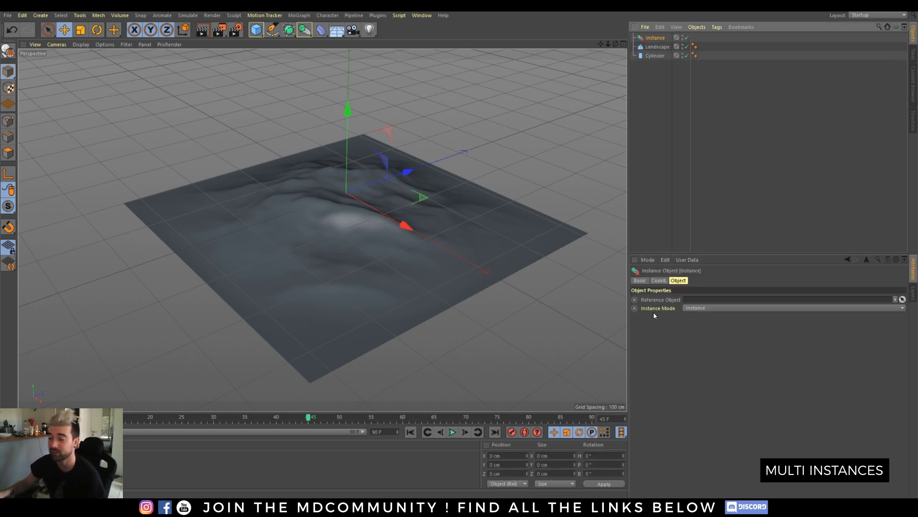
click(695, 309)
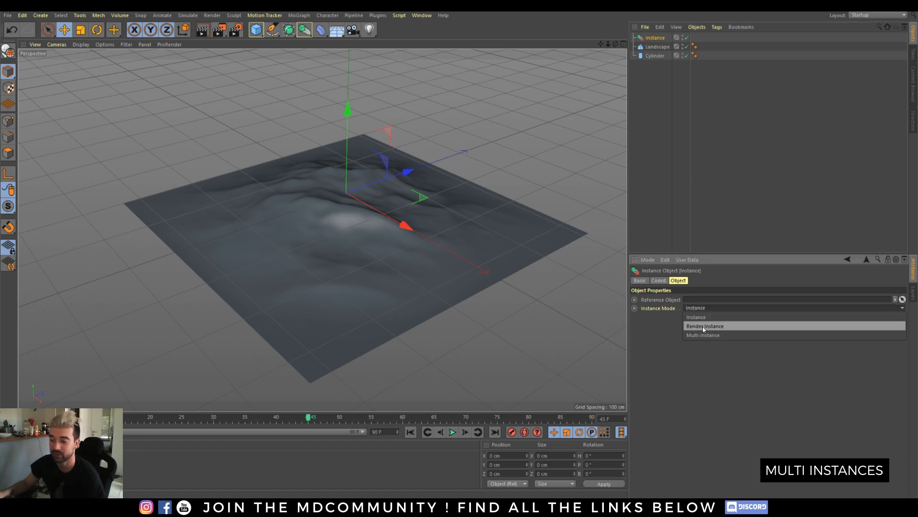
click(692, 372)
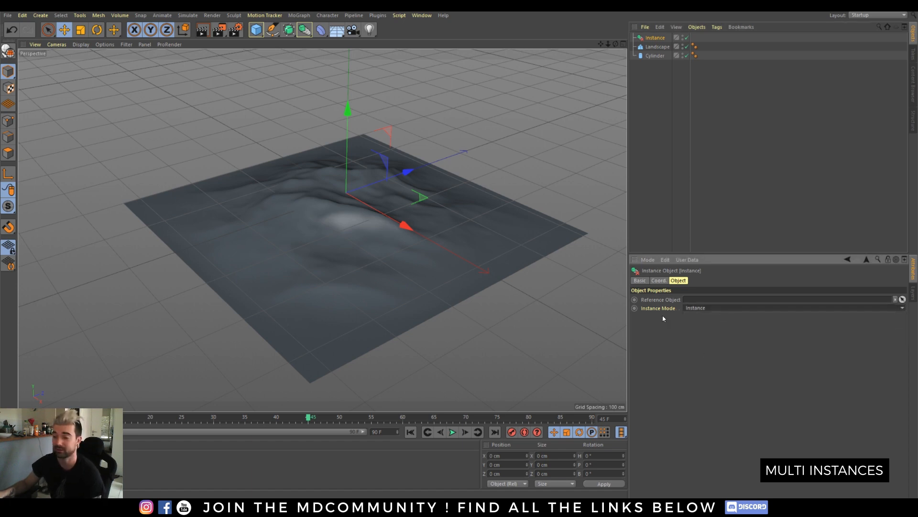
key(Delete)
- Add a Cloner object to the scene with the Landscape and the Cylinder
click(305, 29)
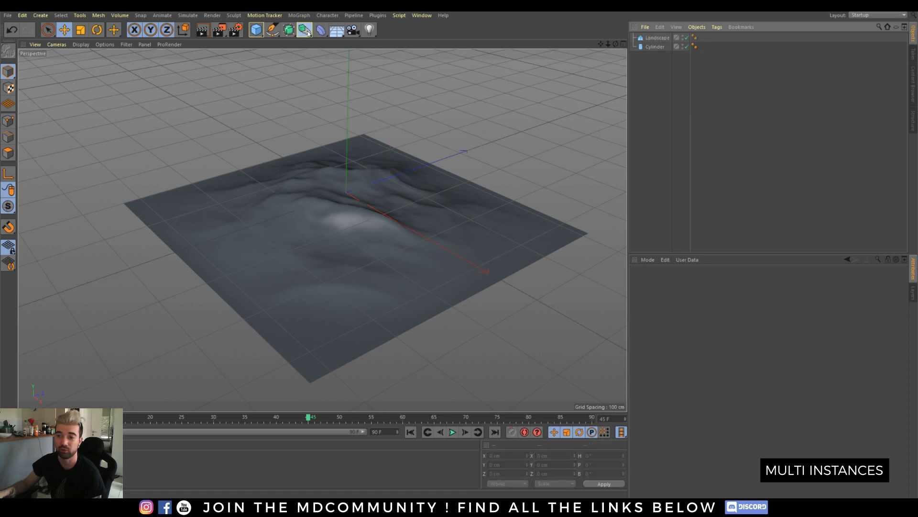
click(473, 93)
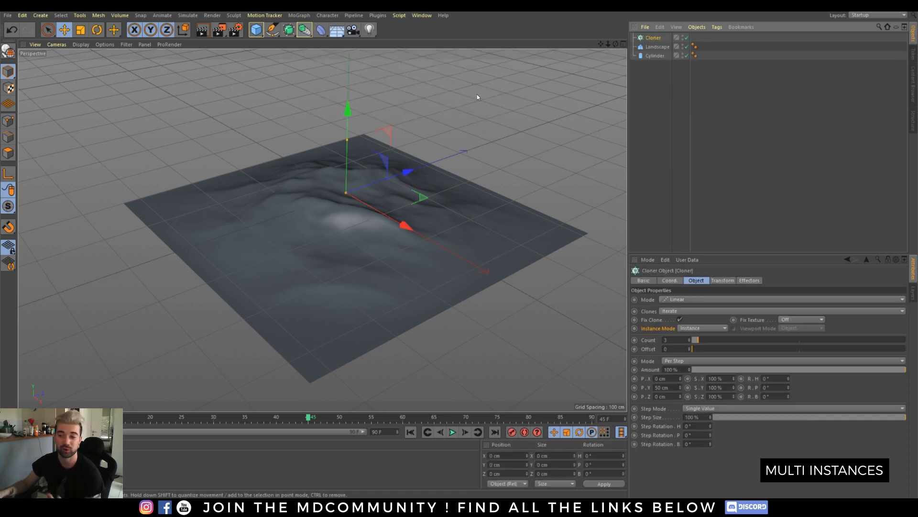
click(299, 15)
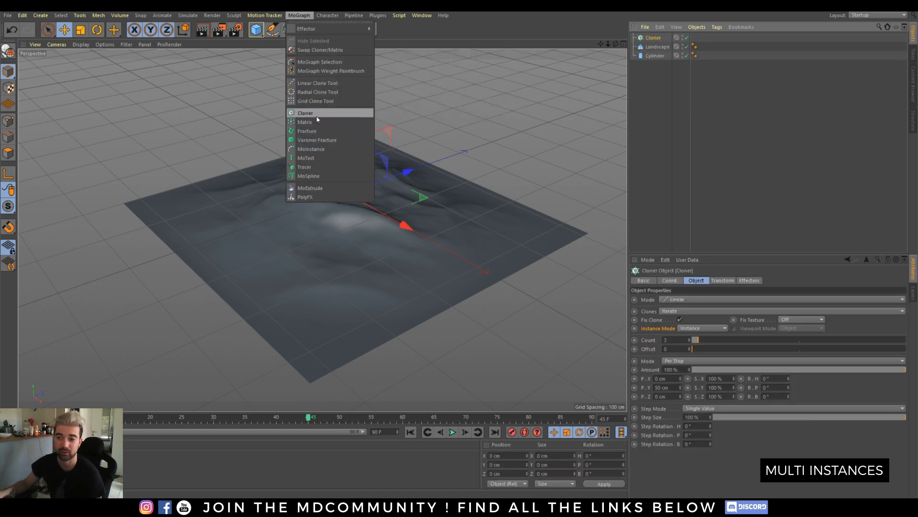
click(652, 57)
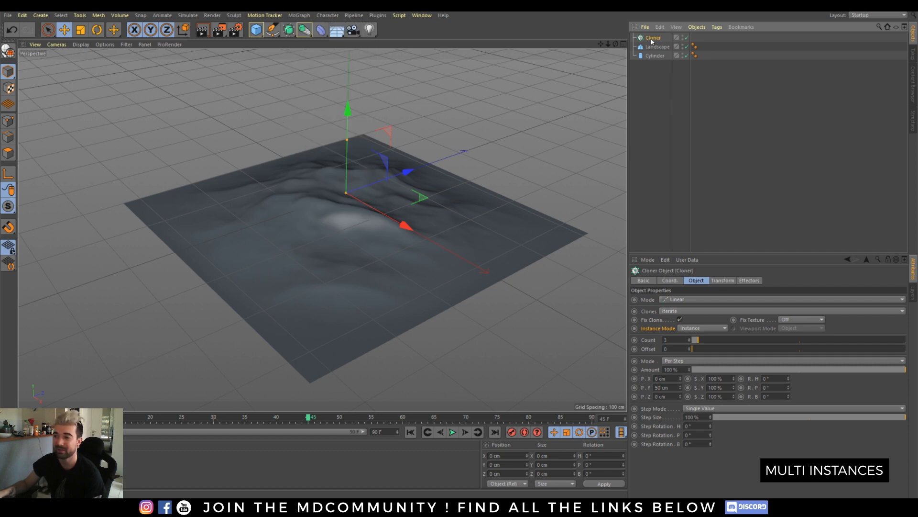
- Read the help entry on the Cloner's Instance Mode, covering Multi-Instances and their limits compared with Render Instances, and close it
click(699, 328)
click(667, 332)
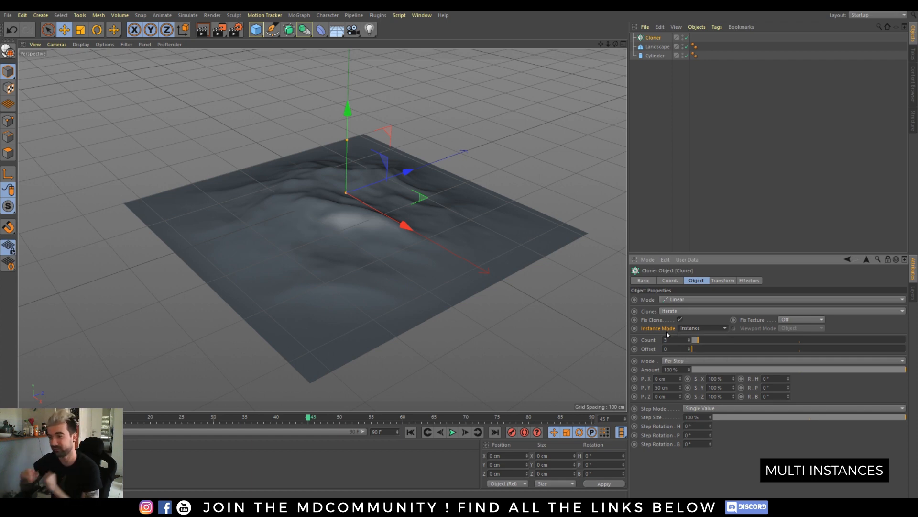
right_click(656, 333)
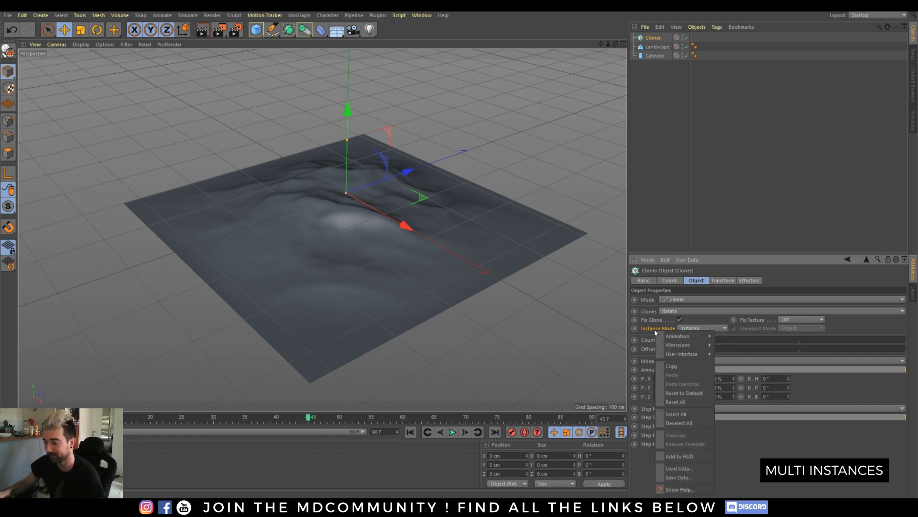
click(677, 490)
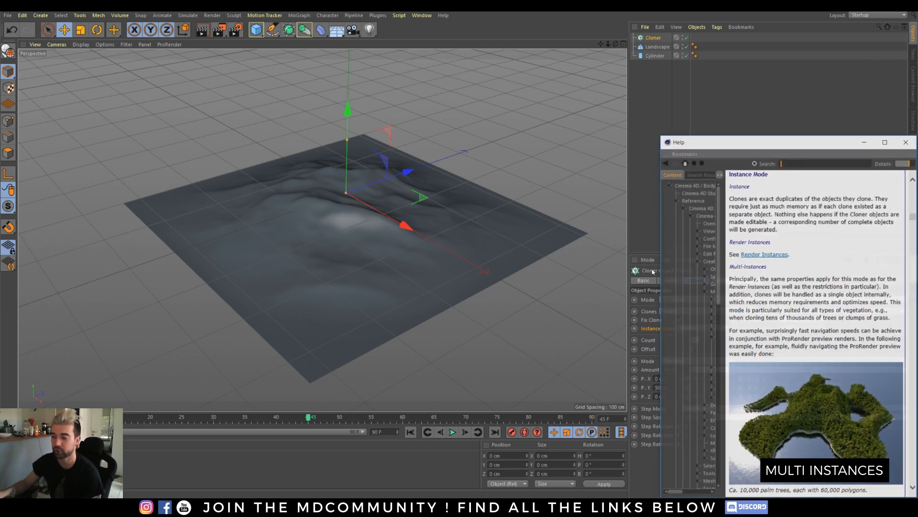
drag(762, 147, 402, 58)
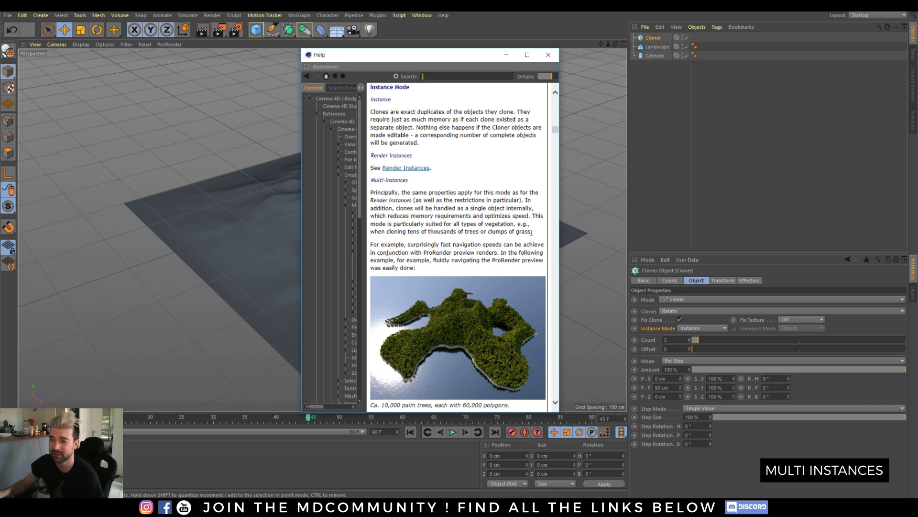
click(555, 403)
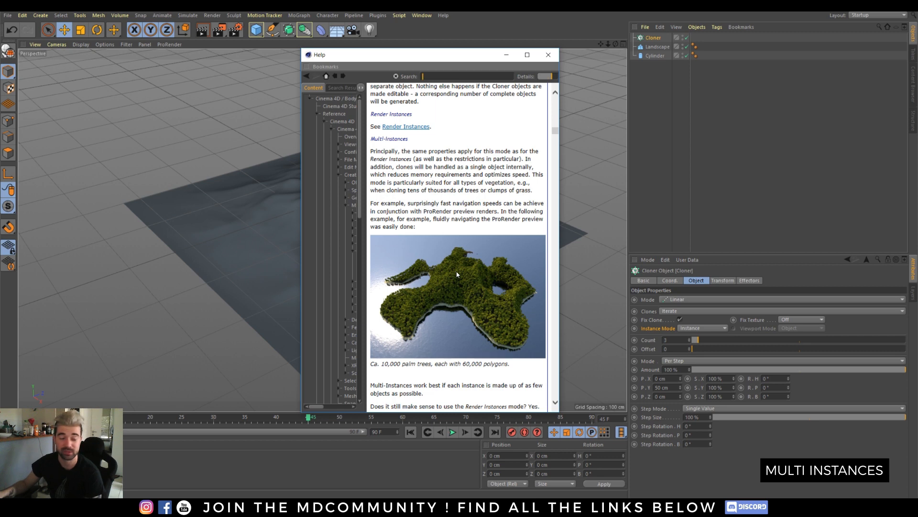
click(555, 403)
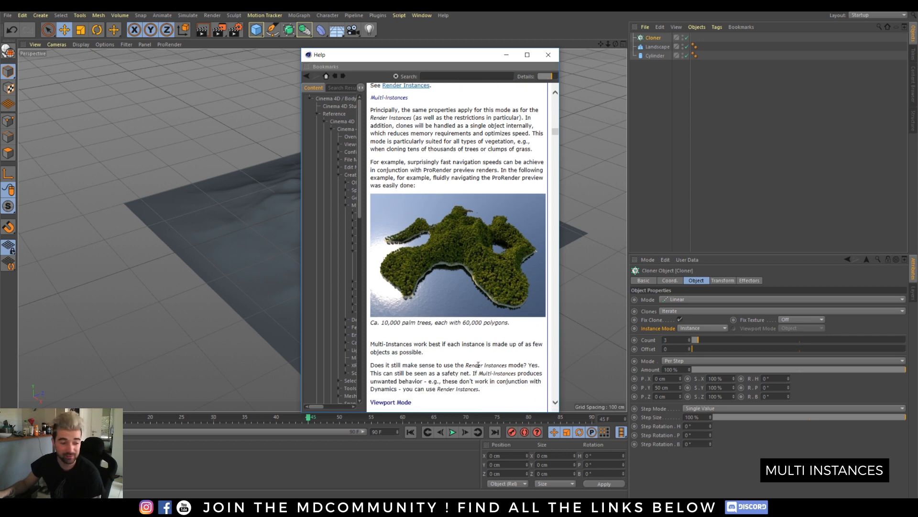
drag(466, 364, 527, 367)
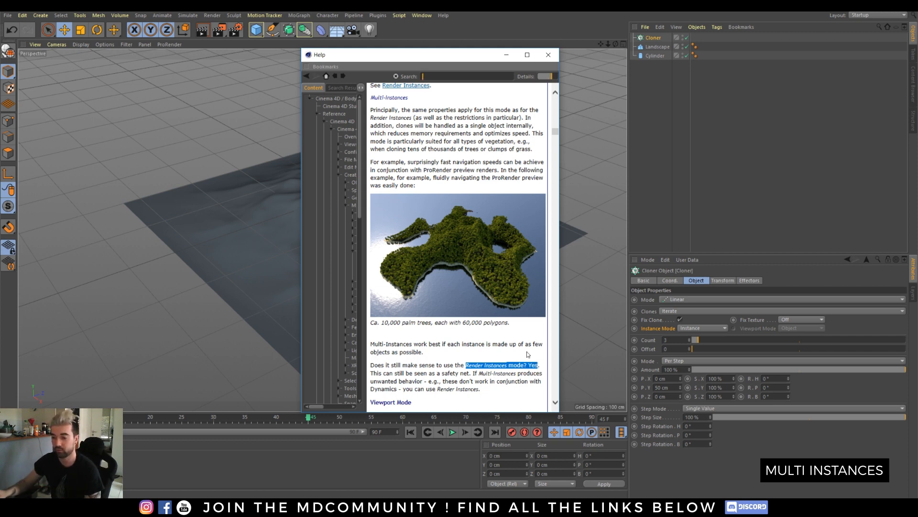
drag(441, 382, 503, 386)
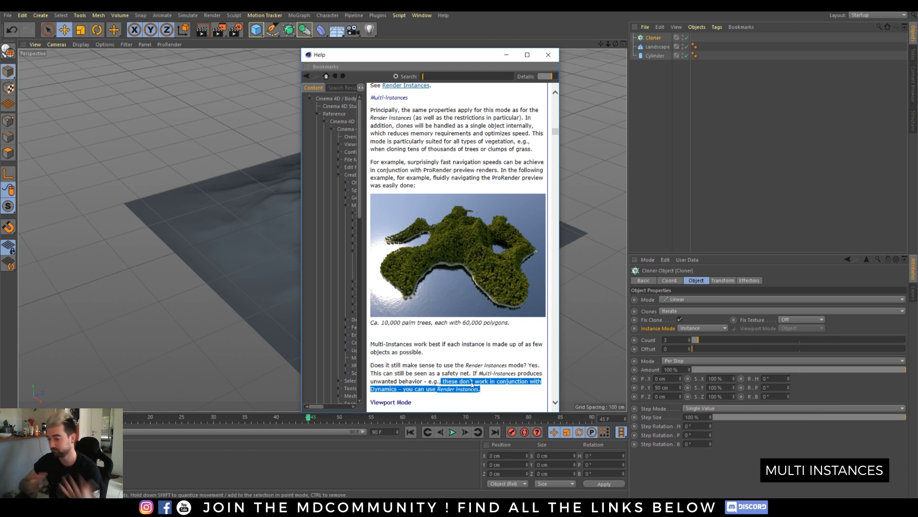
click(547, 54)
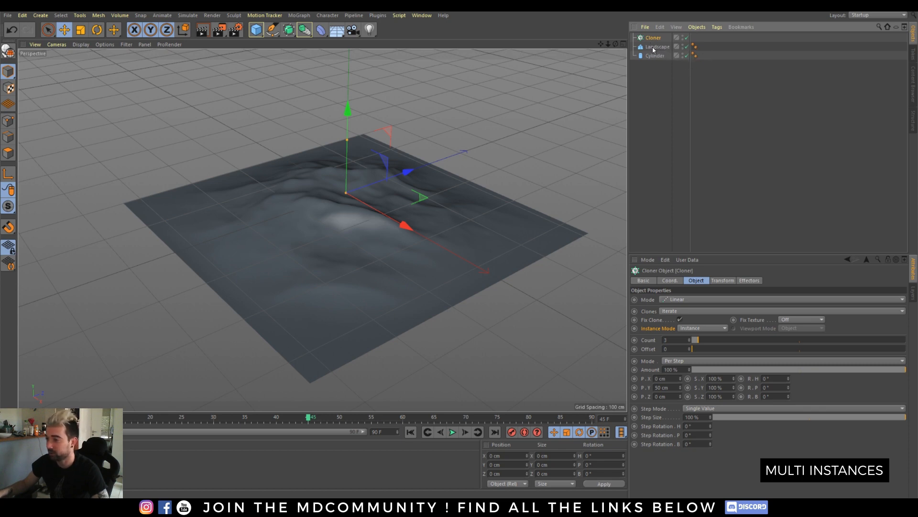
- Make the Cylinder a child of the Cloner and clone it onto the Landscape using Object mode
drag(654, 55, 653, 41)
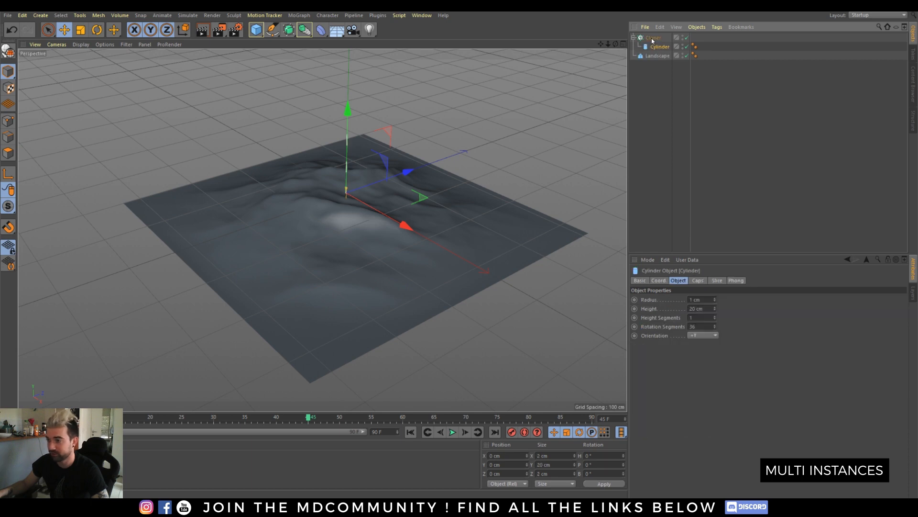
click(659, 55)
click(653, 38)
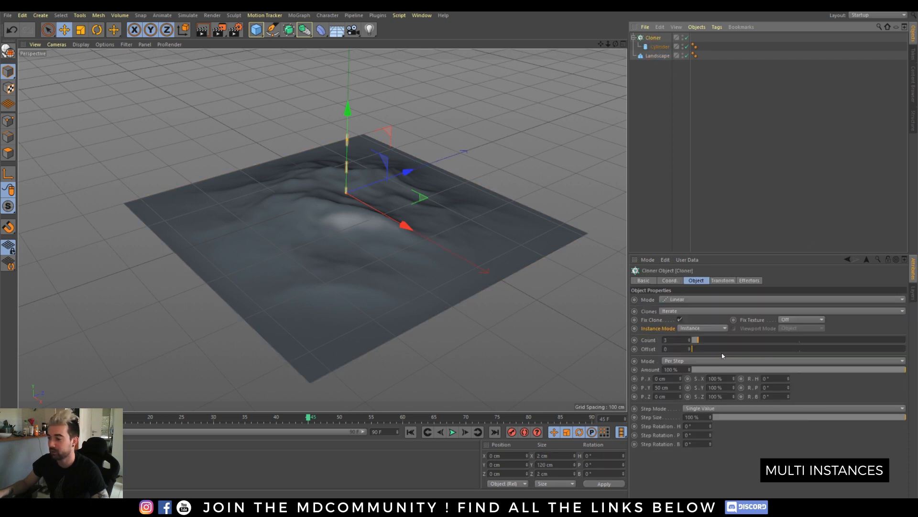
click(694, 300)
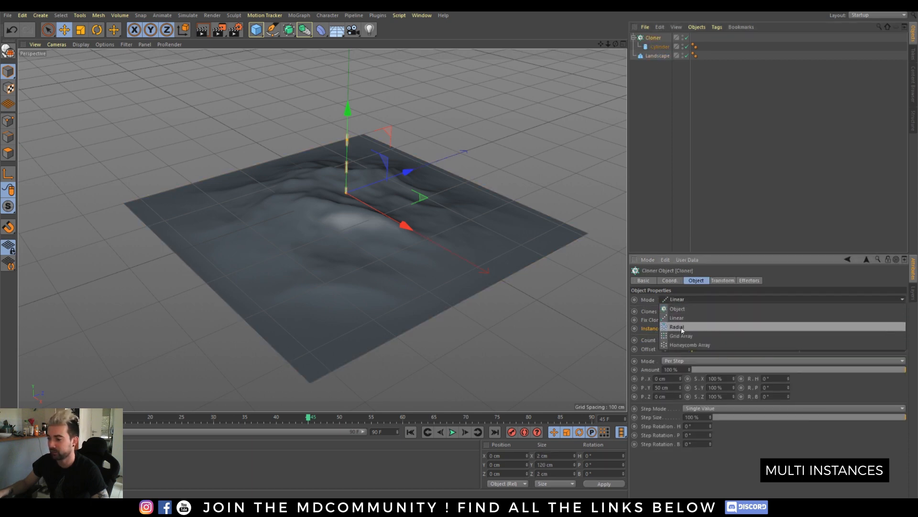
click(682, 308)
drag(647, 56, 694, 339)
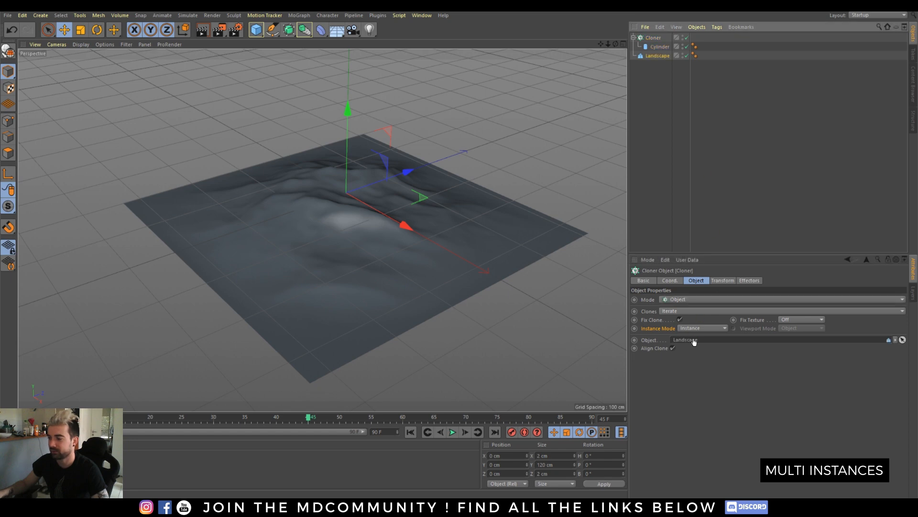
- Set the Cloner's transform pitch rotation (R.P) to -90° so the cylinders stand upright on the Landscape
click(731, 281)
text(-90)
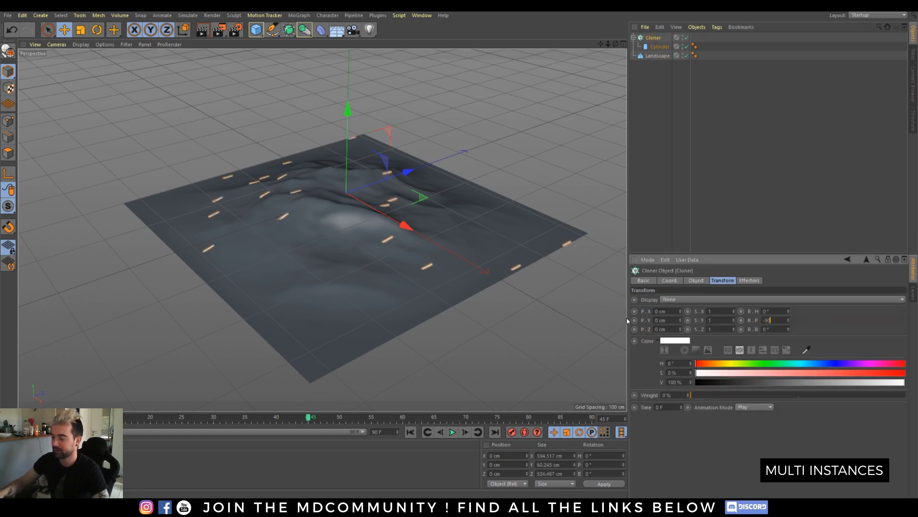
key(Return)
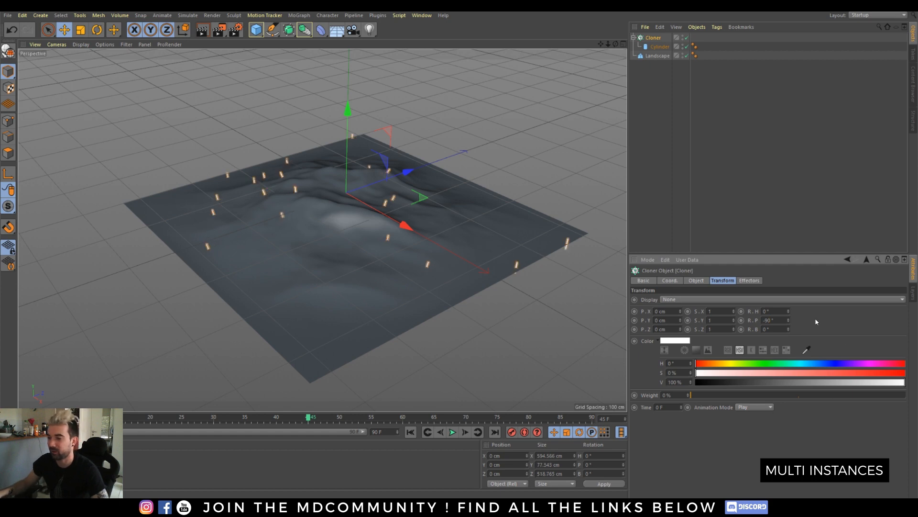
click(661, 57)
click(653, 41)
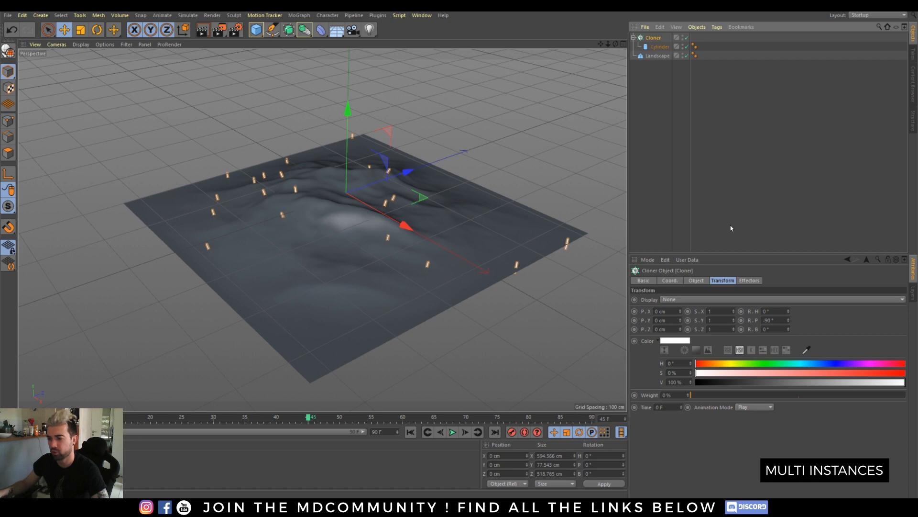
- Set the Cloner's surface distribution count to 2000
click(696, 280)
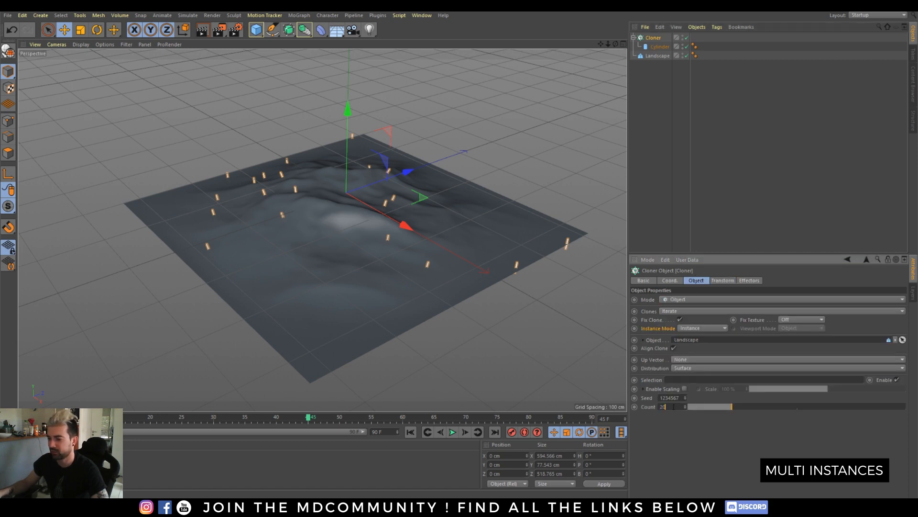
text(00)
key(Return)
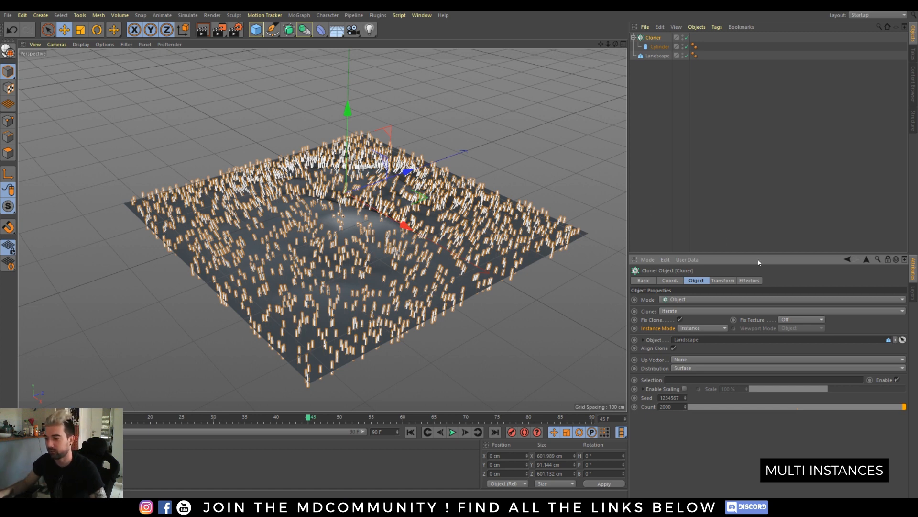
- Switch the Cloner's Instance Mode to Multi-Instance and its Viewport Mode to Points
click(705, 329)
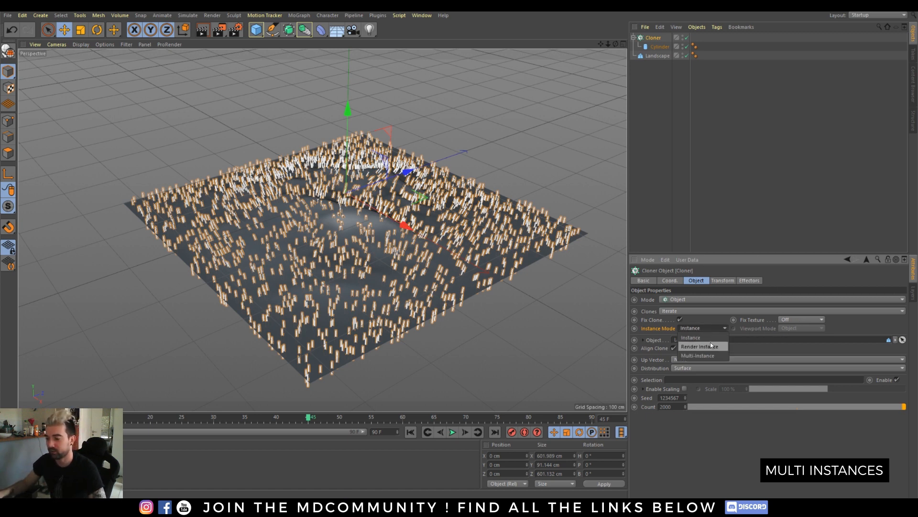
click(698, 357)
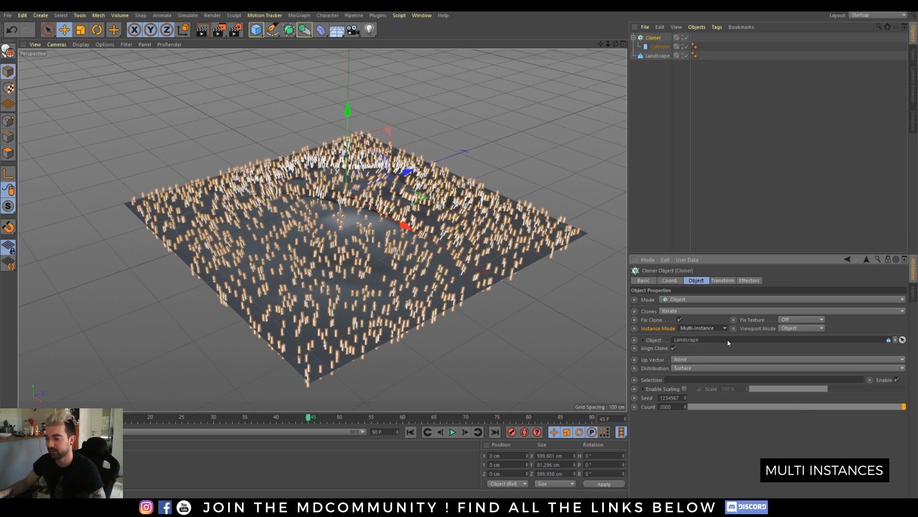
click(788, 330)
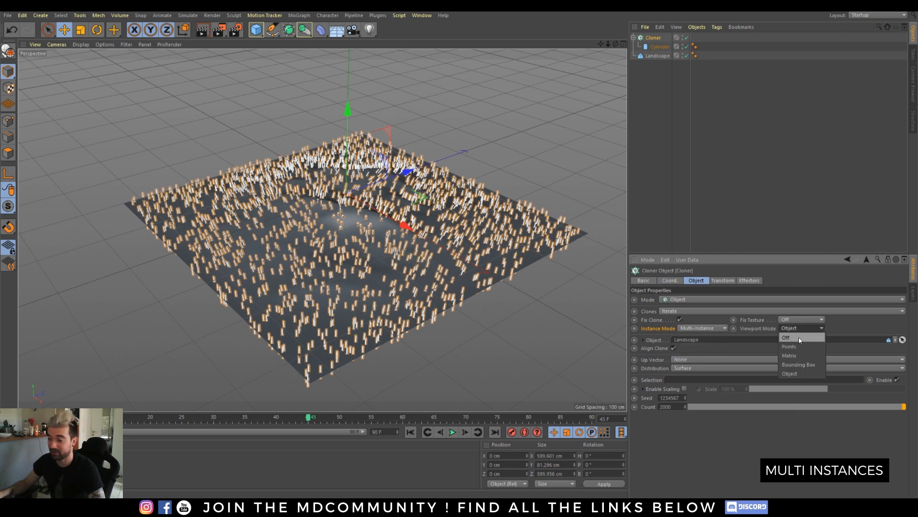
click(789, 346)
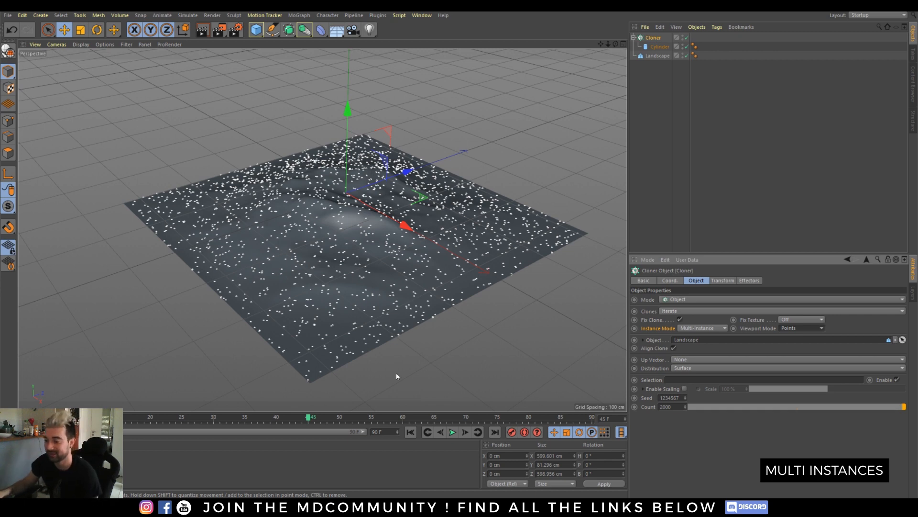
- Set the Cloner's surface distribution count to 20000 and render the view
click(675, 407)
text(0)
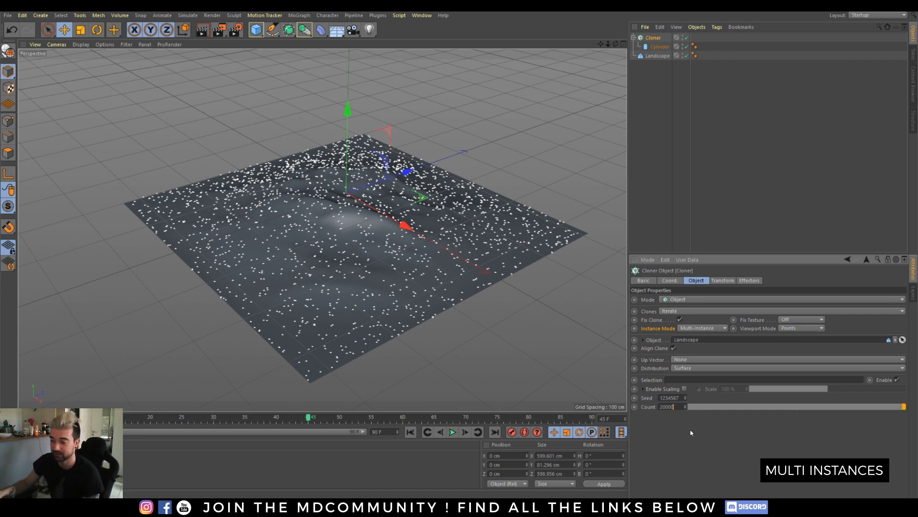
key(Return)
click(202, 29)
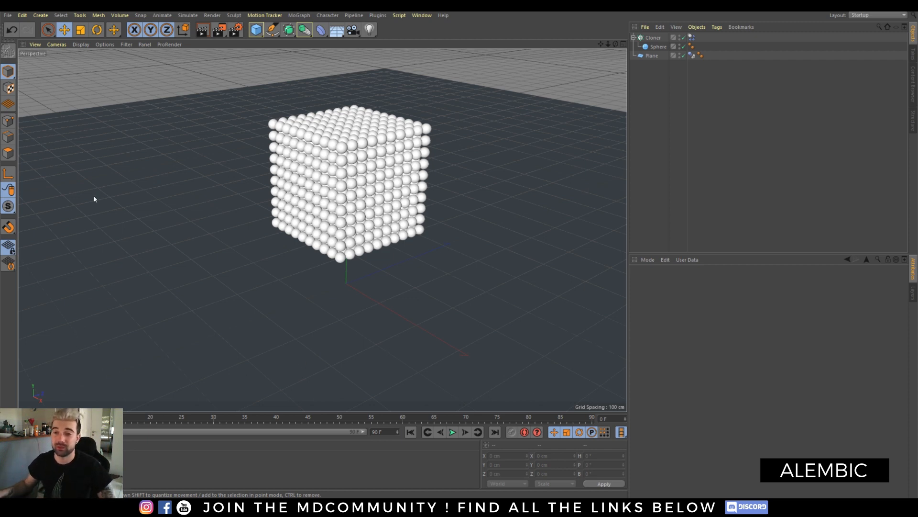
- Look at the existing Cloner.abc cache file in the CACHE folder on the Stockage (E:) drive
click(99, 16)
mouse_move(111, 30)
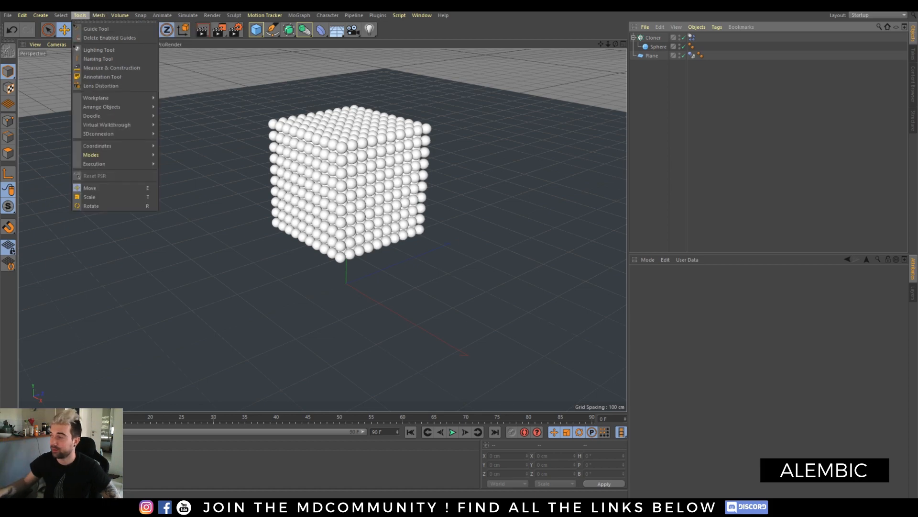
drag(917, 172, 444, 67)
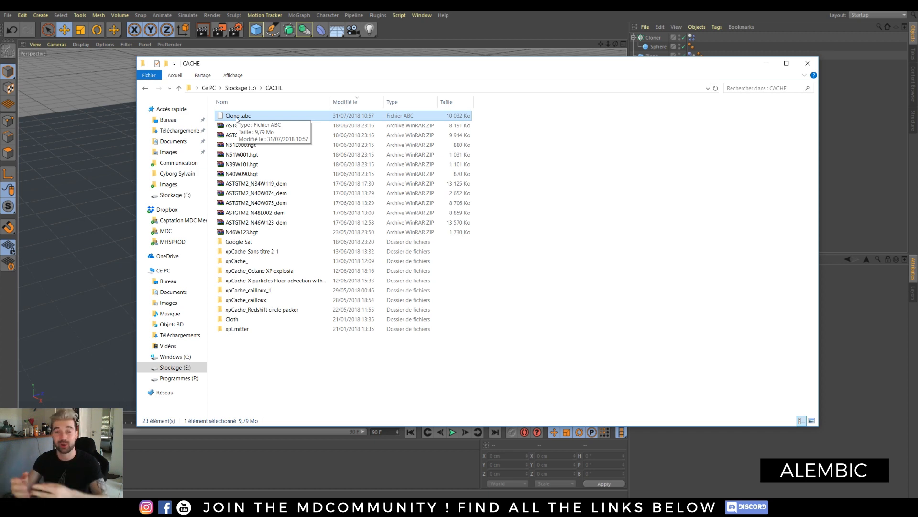
drag(403, 66, 917, 181)
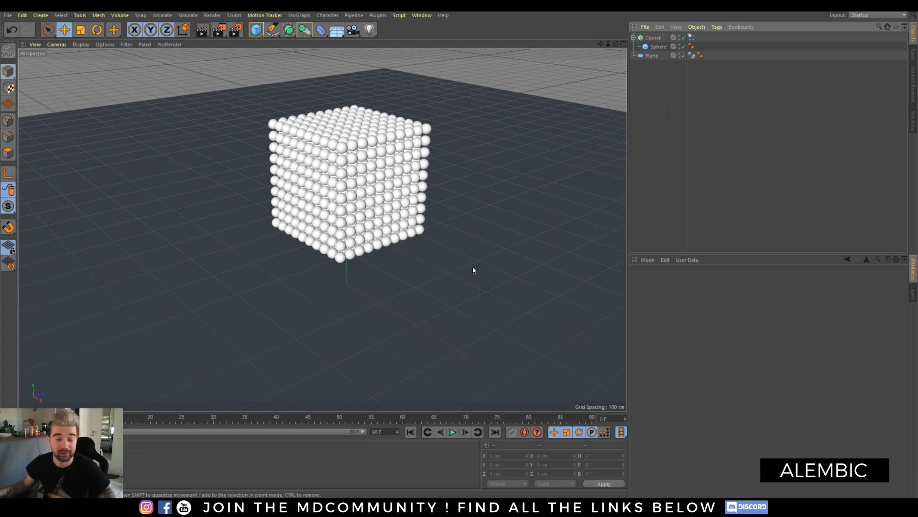
- Play the falling-spheres dynamics simulation, stop it and return to the first frame
click(452, 432)
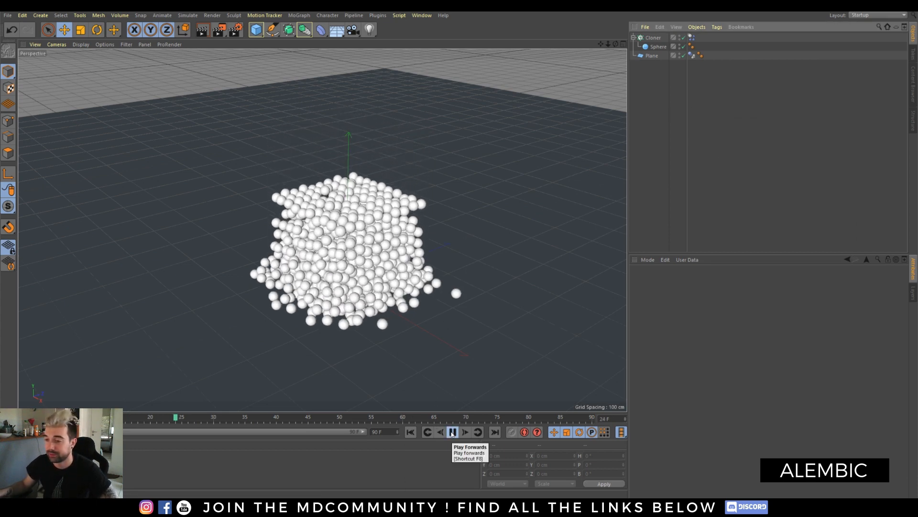
click(452, 432)
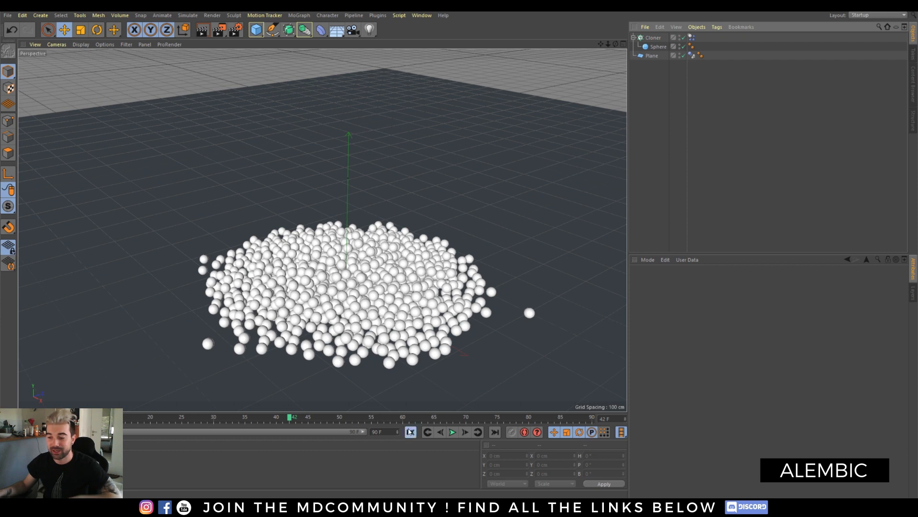
click(410, 431)
- Bake the sphere Cloner with Bake as Alembic + Delete, saving the file in the CACHE folder on Stockage (E:)
click(654, 37)
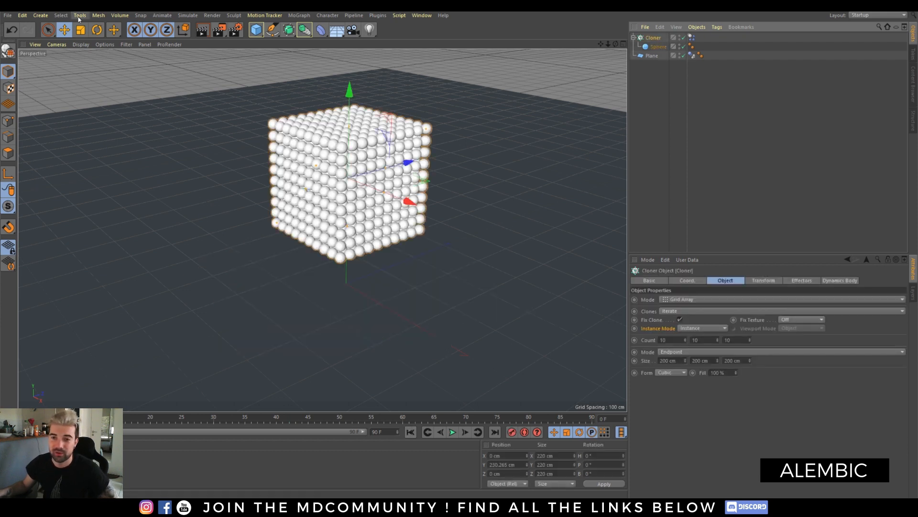
click(98, 16)
mouse_move(109, 29)
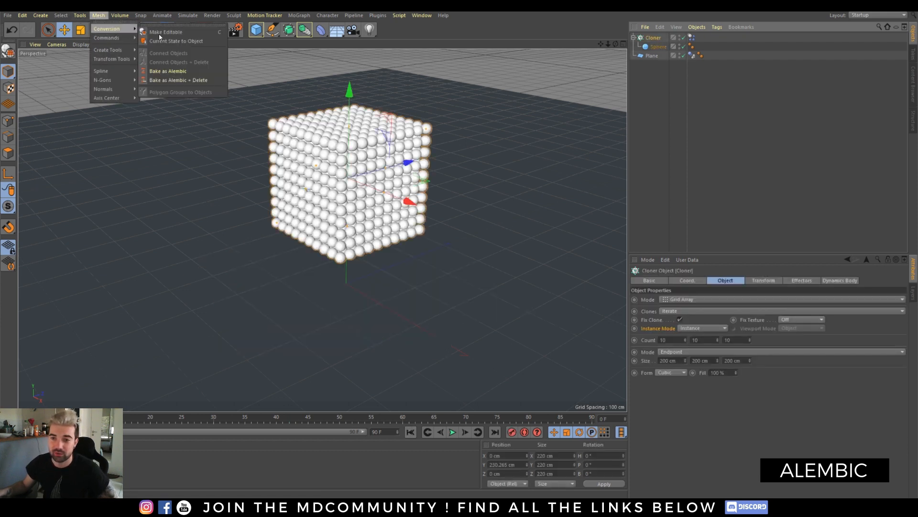
click(193, 79)
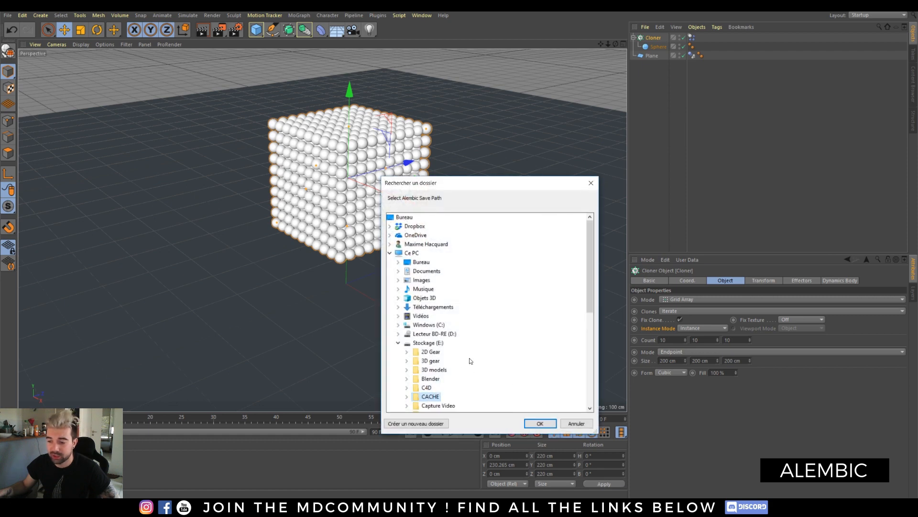
drag(468, 187, 465, 153)
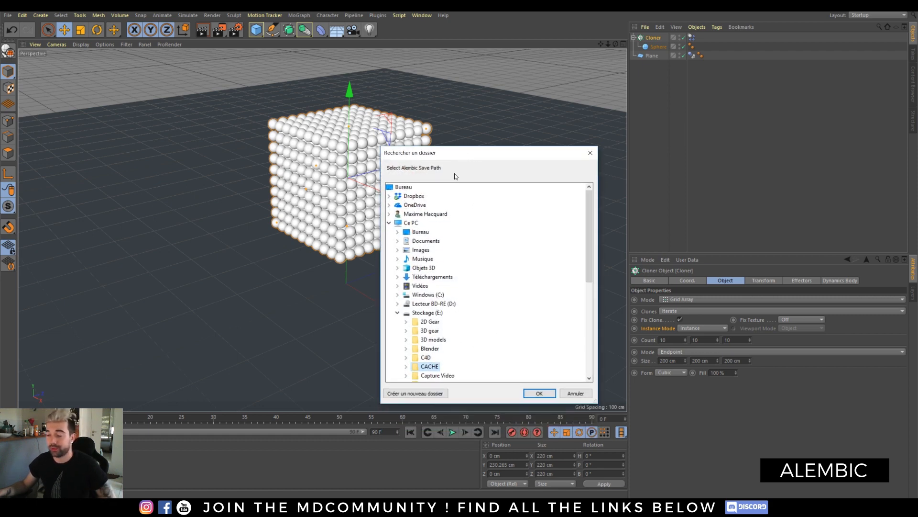
click(539, 392)
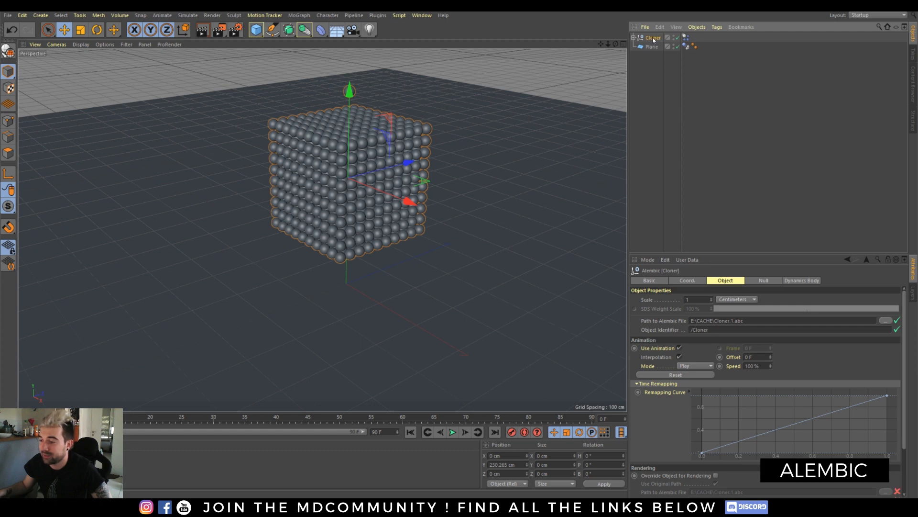
- Examine the Alembic Cloner's scale, file path and time remapping settings, and compare the Cloner .abc files in the CACHE folder
drag(705, 300, 685, 300)
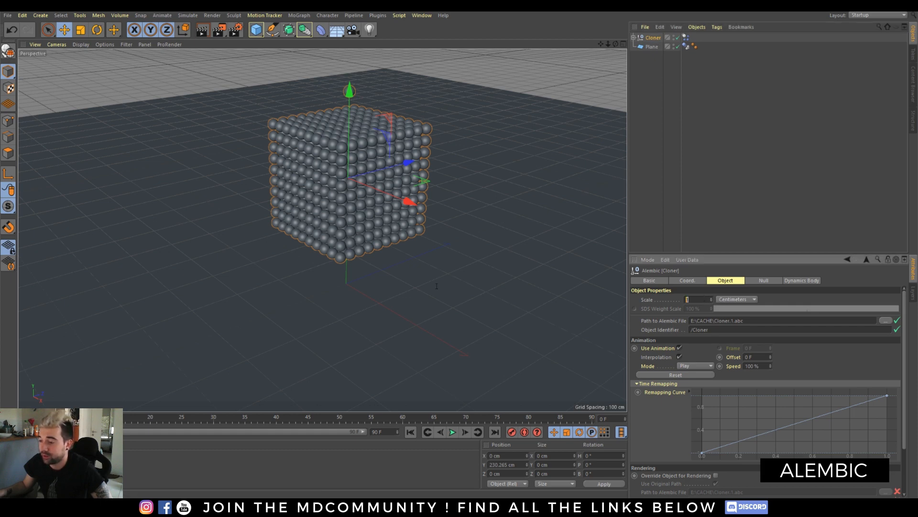
drag(755, 321, 682, 321)
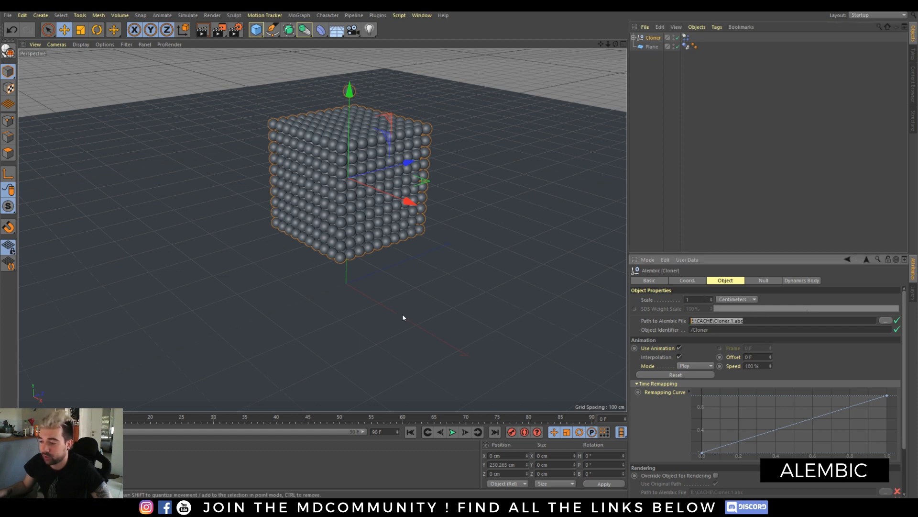
key(Tab)
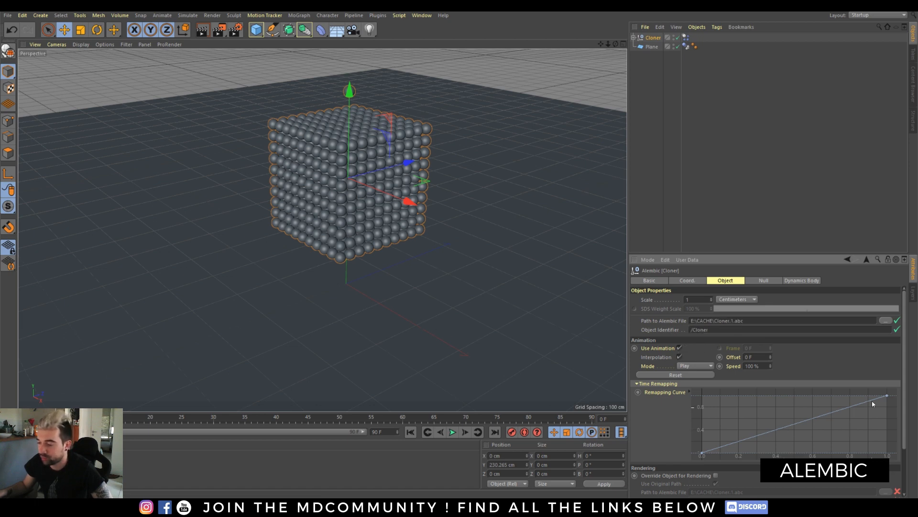
scroll(907, 344, down, 3)
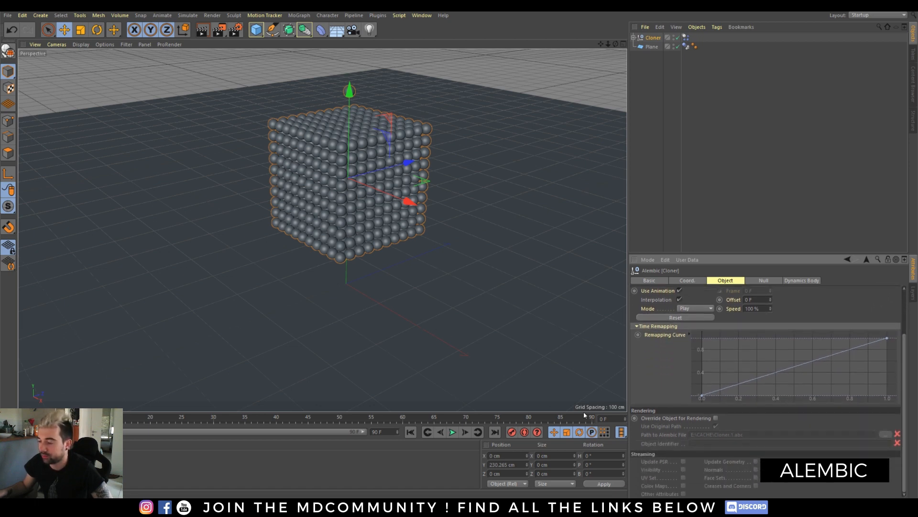
drag(917, 66, 333, 51)
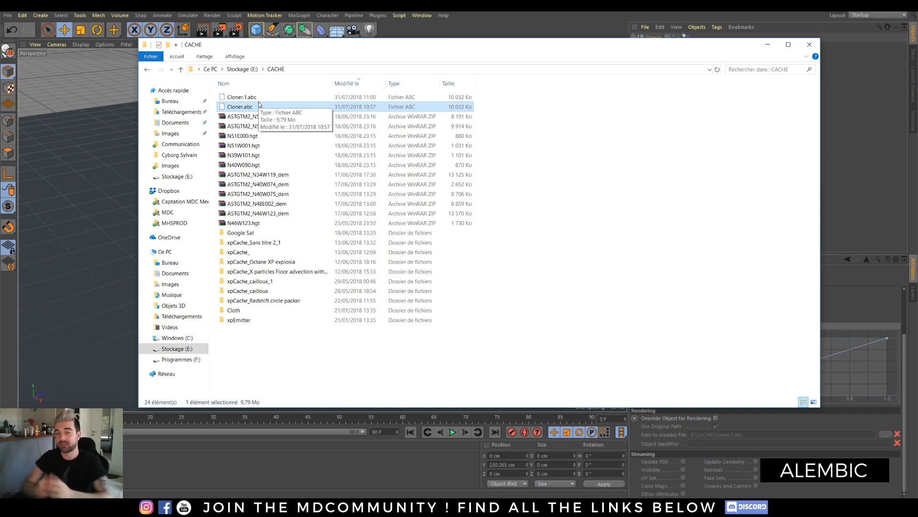
drag(410, 46, 917, 201)
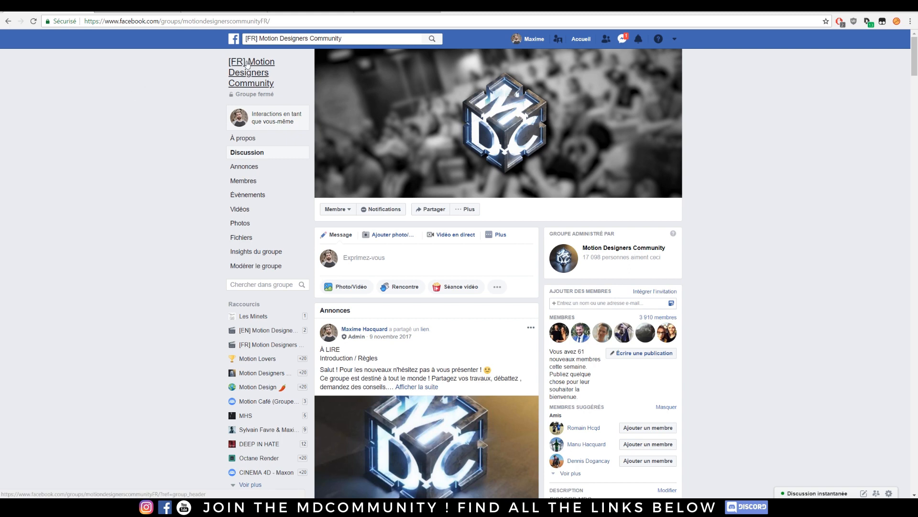
- Switch to the browser and look through the posts of the [FR] Motion Designers Community Facebook group
scroll(151, 168, down, 15)
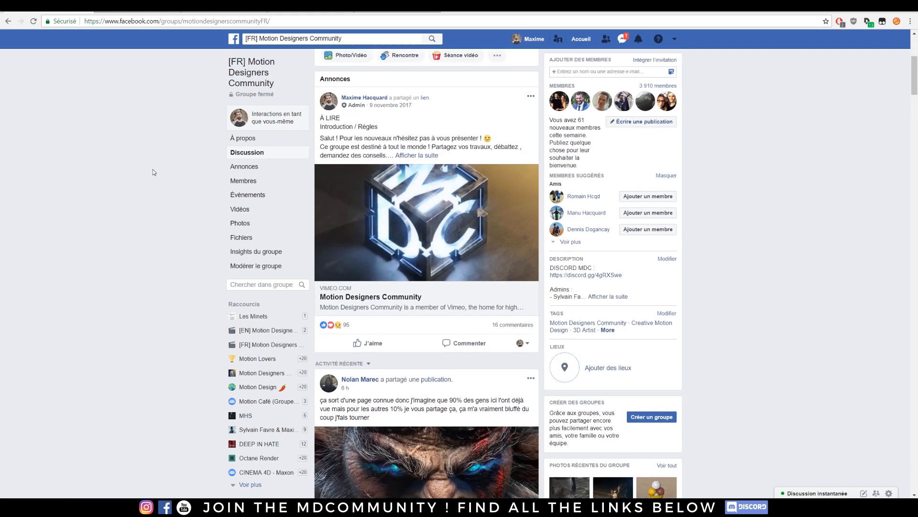
scroll(153, 172, down, 10)
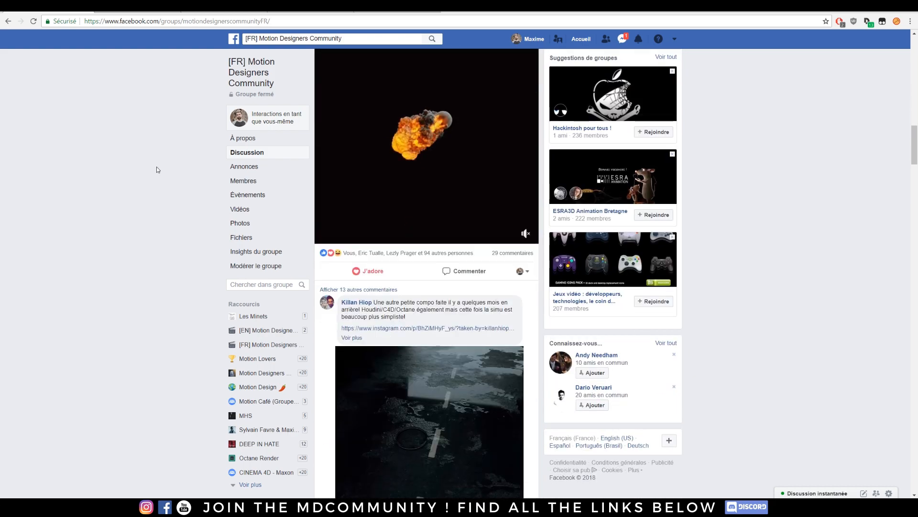
scroll(156, 168, down, 6)
scroll(156, 168, down, 12)
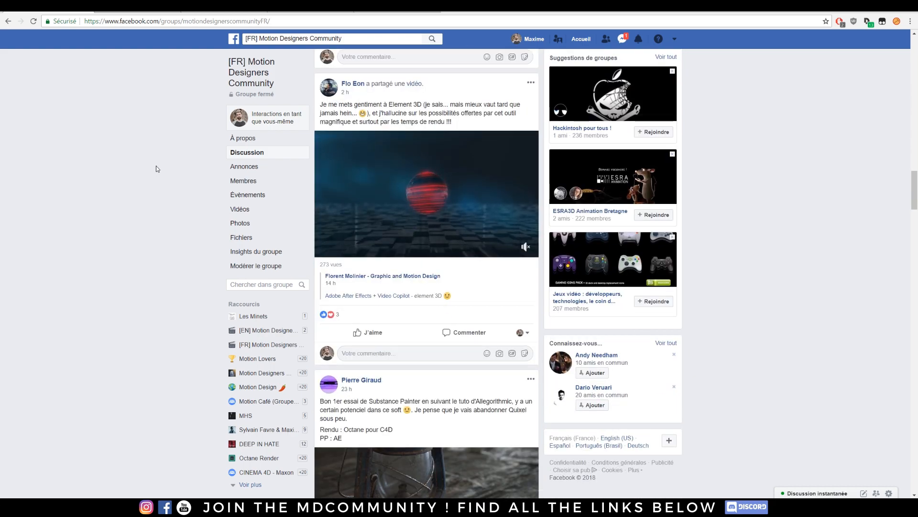
scroll(156, 166, down, 15)
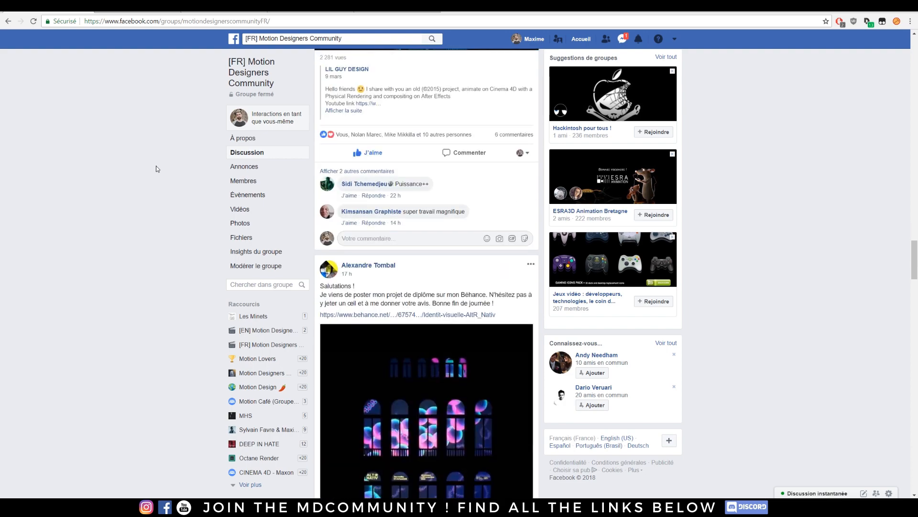
scroll(156, 168, down, 15)
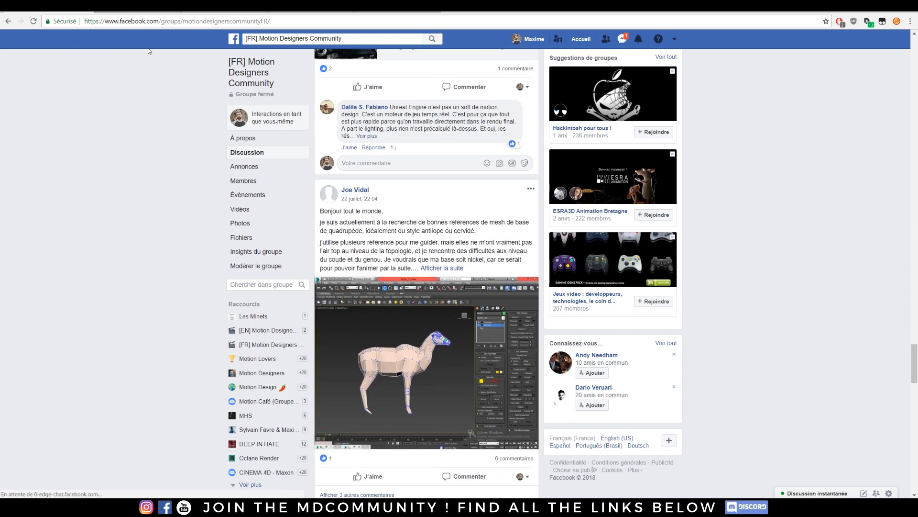
- Return to the Motion Designers Community Facebook page and view the MDC Meetup #3 London event
key(alt+Left)
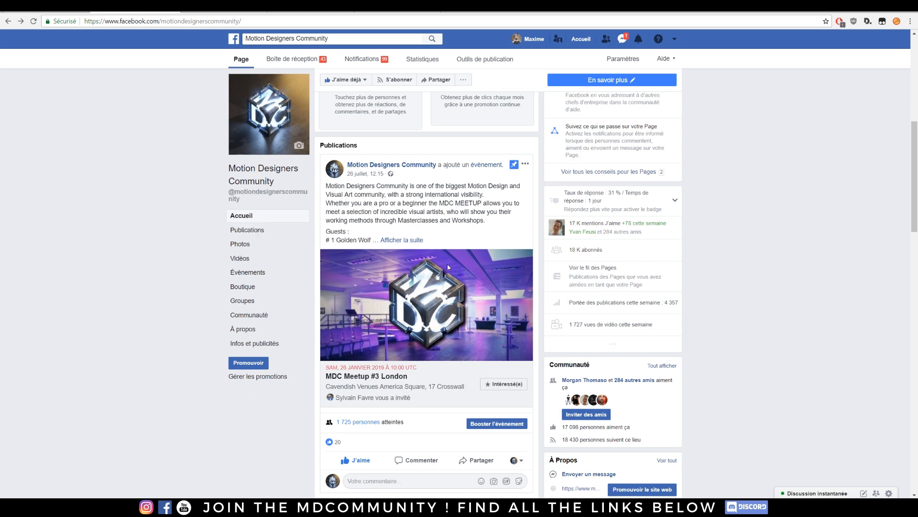
click(390, 377)
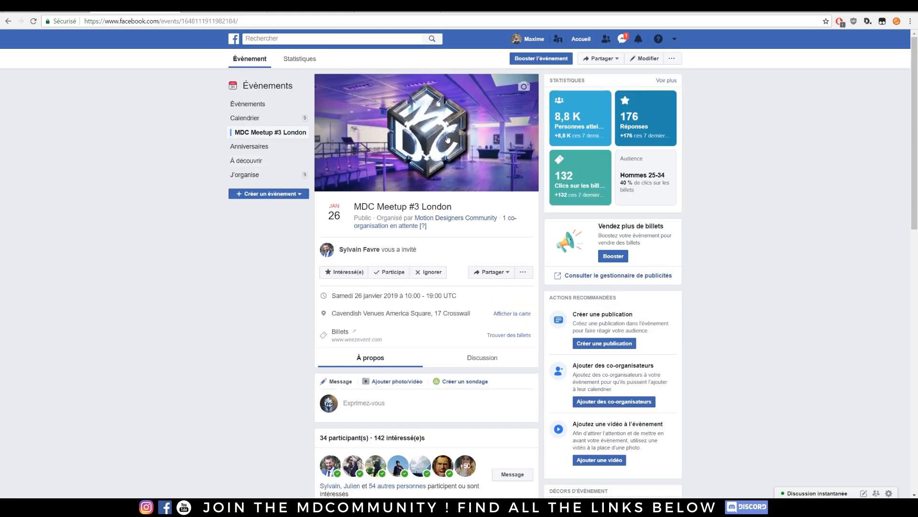
drag(377, 206, 460, 207)
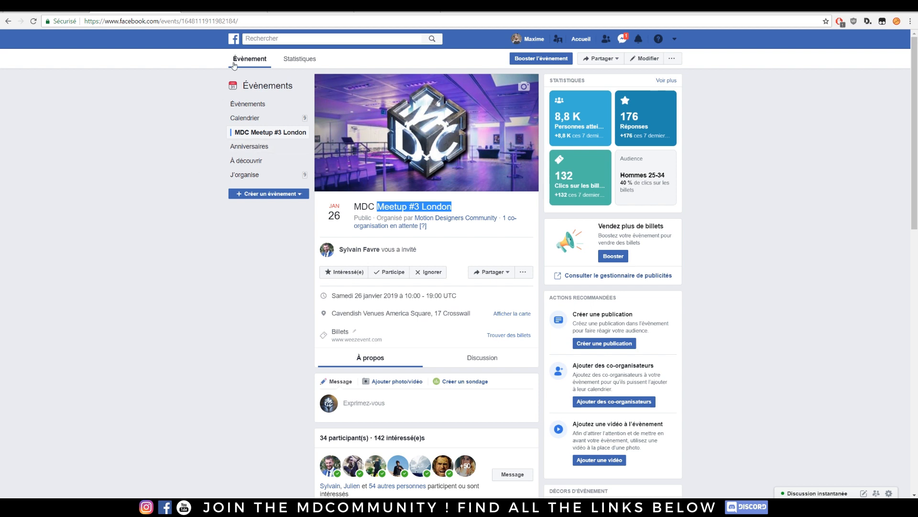
- Show the mhsprod Instagram profile and look through its posts
click(227, 10)
drag(391, 95, 445, 100)
click(229, 165)
scroll(203, 164, down, 3)
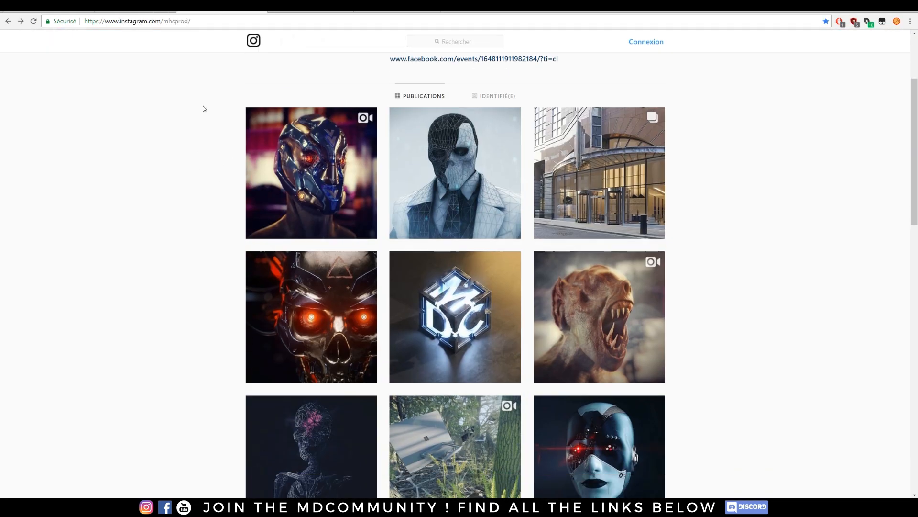
- Look through the projects on the mhsprod Behance profile
click(326, 11)
scroll(789, 212, down, 4)
scroll(532, 211, down, 3)
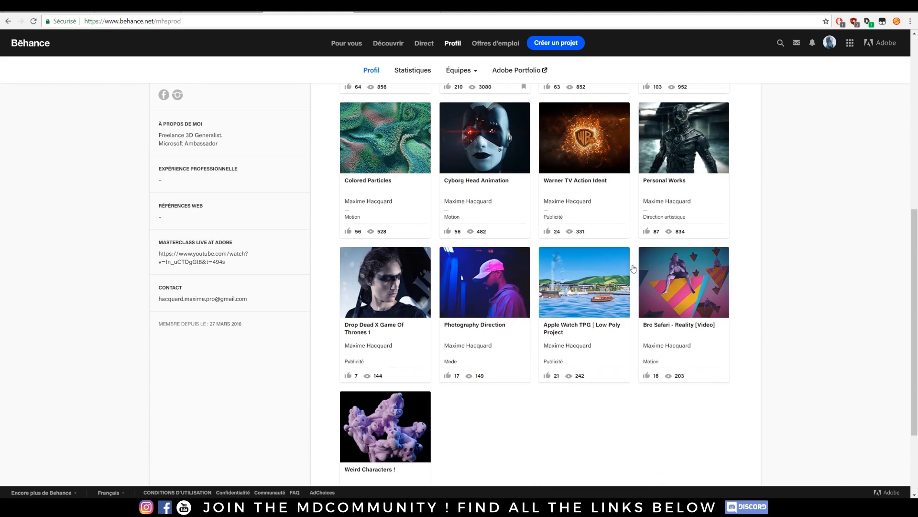
- Return to the mhsprod Instagram profile, open its linked motiondesigners account and look through the posts there
click(225, 12)
scroll(562, 129, up, 3)
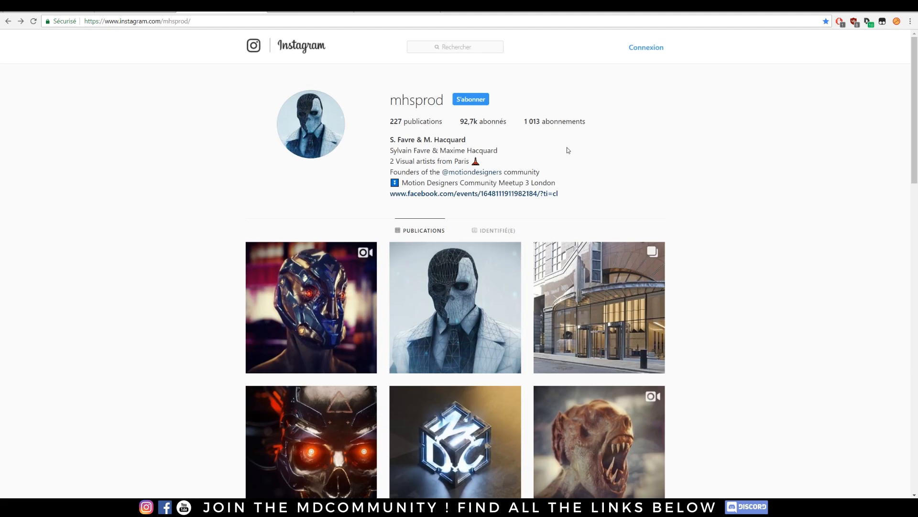
click(479, 173)
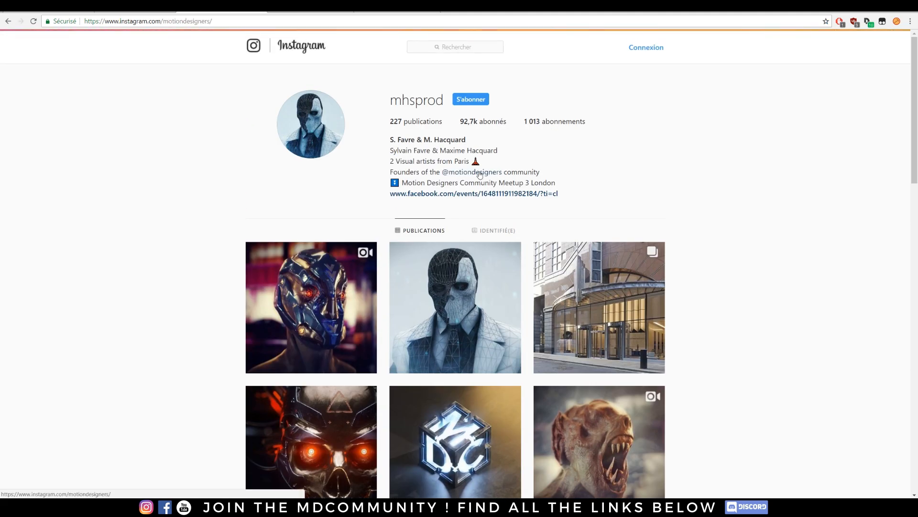
scroll(725, 200, down, 10)
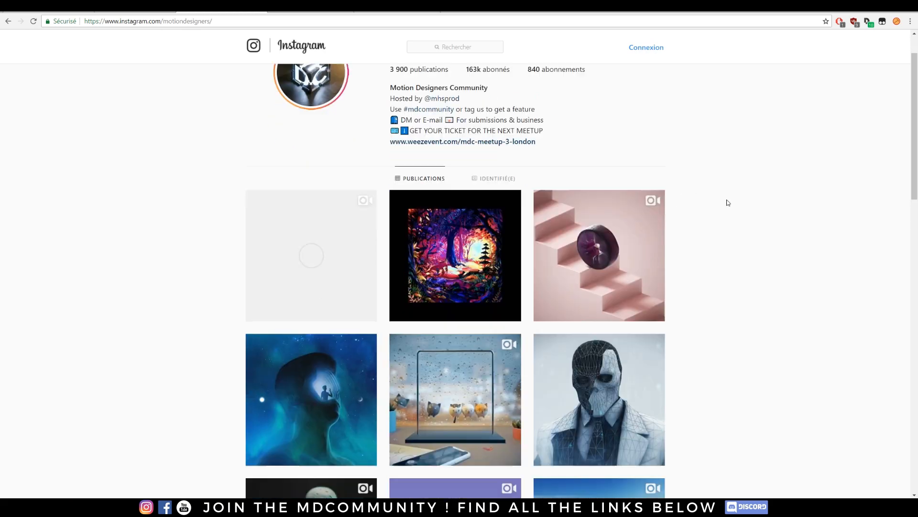
scroll(734, 220, down, 11)
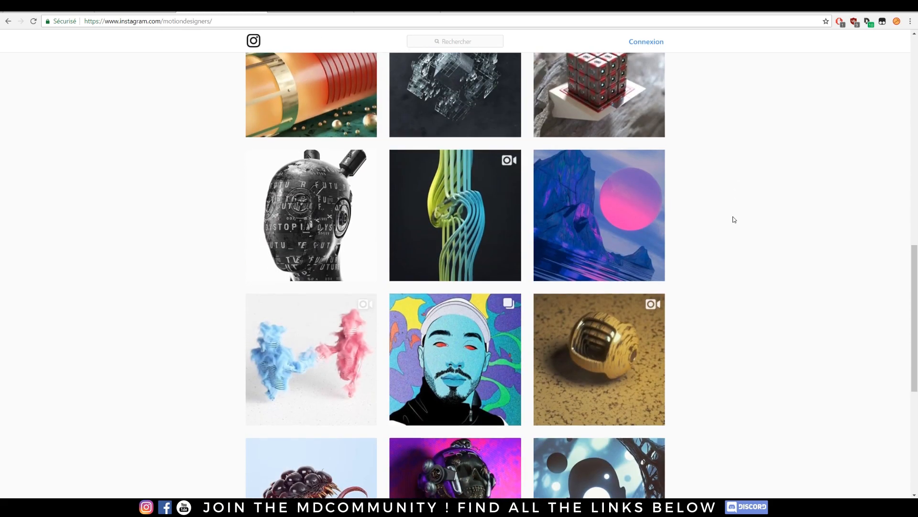
scroll(735, 219, down, 5)
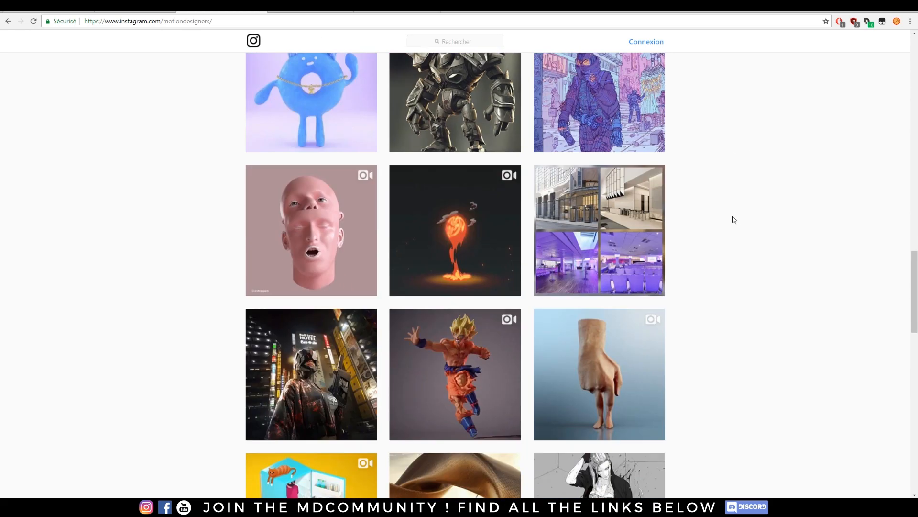
scroll(744, 302, up, 20)
scroll(750, 293, up, 3)
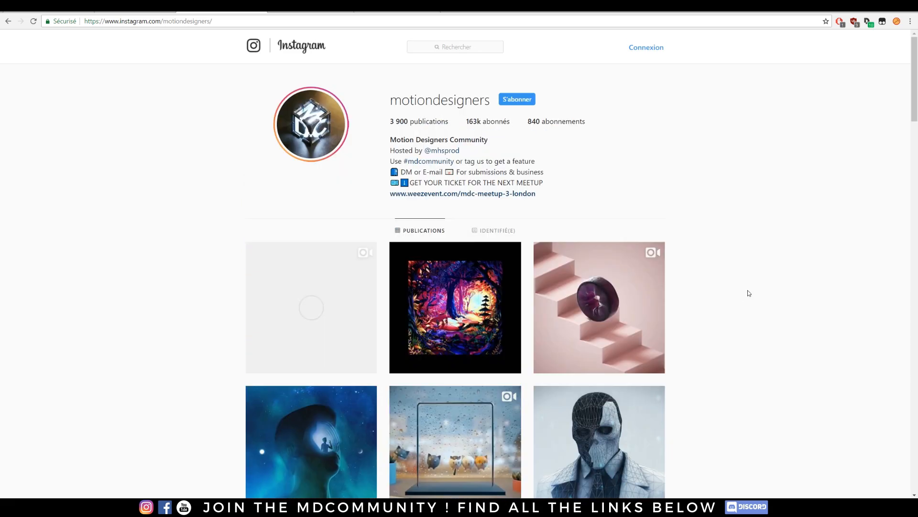
- Open the #mdcommunity hashtag, look through its publications and return to the motiondesigners profile
click(423, 164)
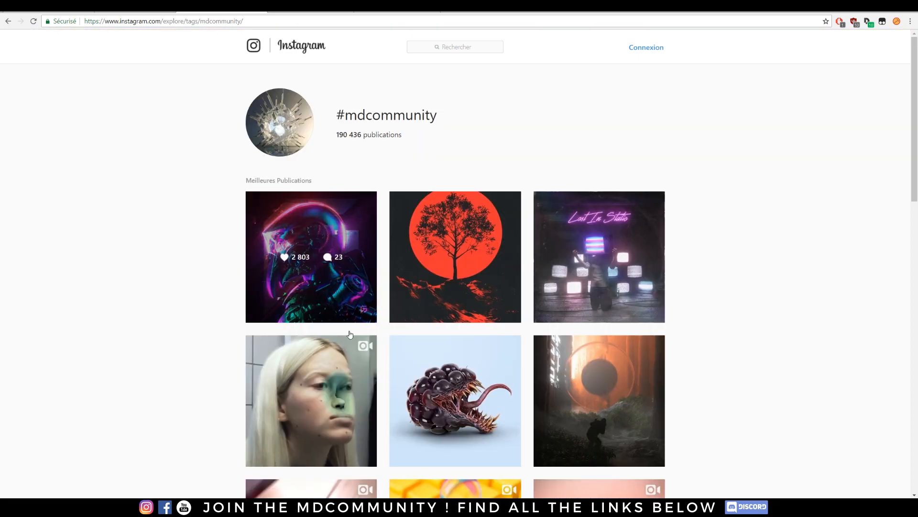
scroll(349, 332, down, 10)
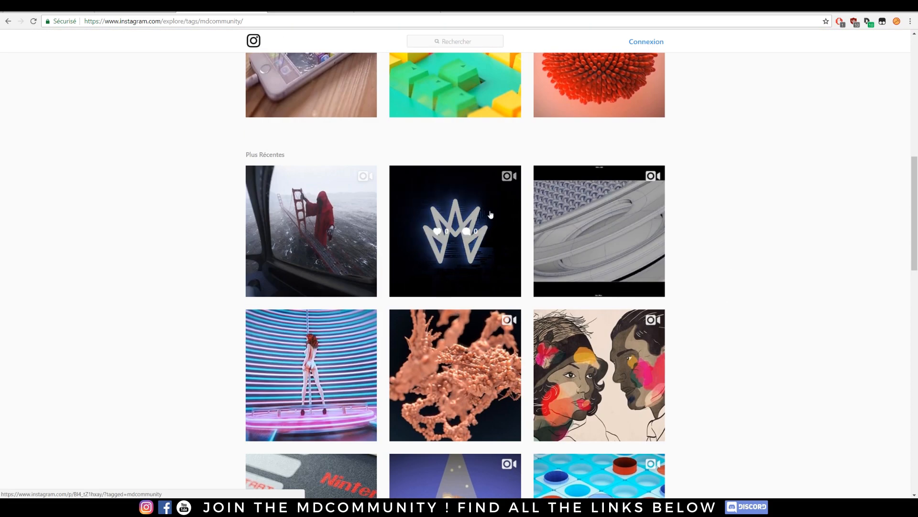
scroll(215, 266, down, 12)
scroll(199, 243, down, 15)
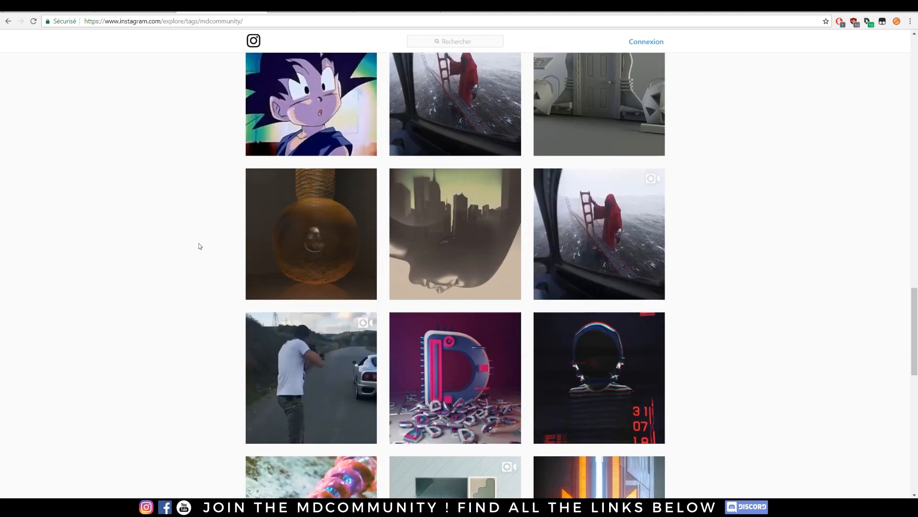
click(8, 21)
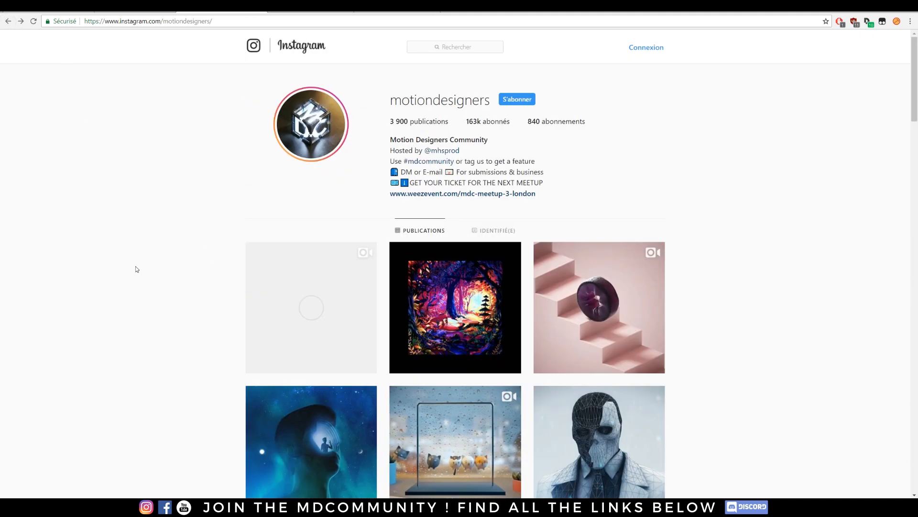